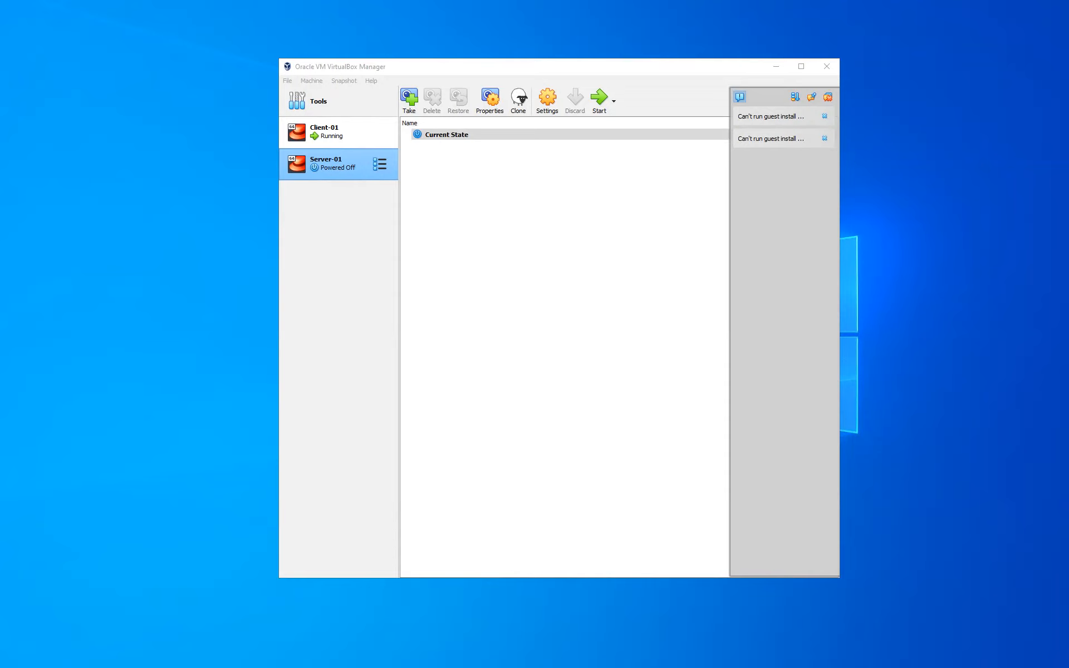
Step: Review Server-01's System, Display and Storage settings, then close the settings
right_click(341, 170)
left_click(359, 176)
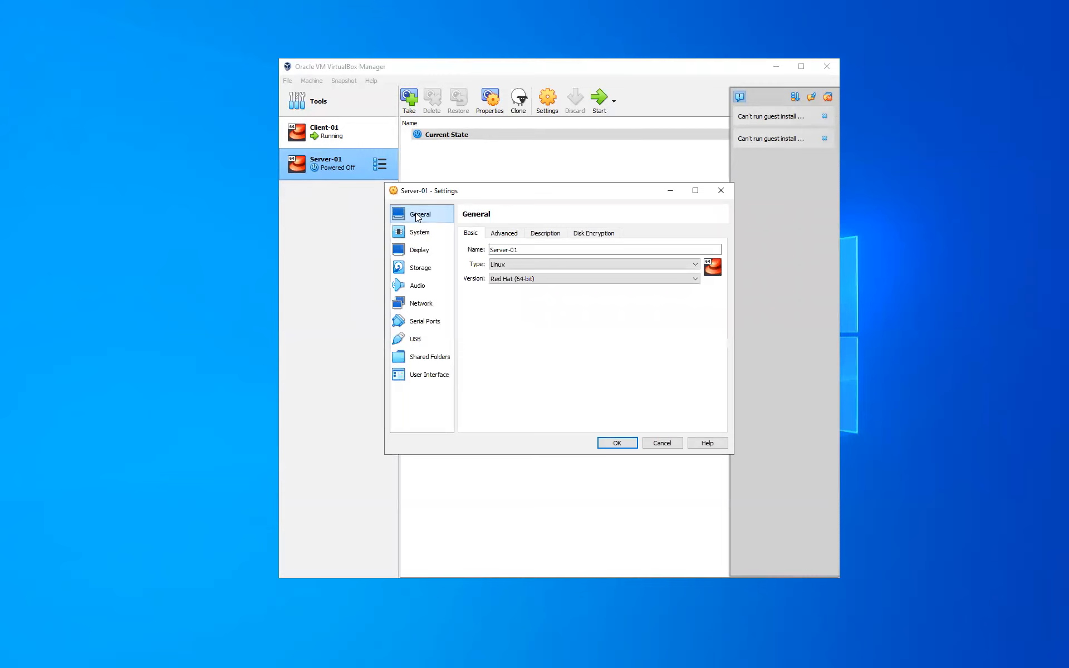
left_click(420, 232)
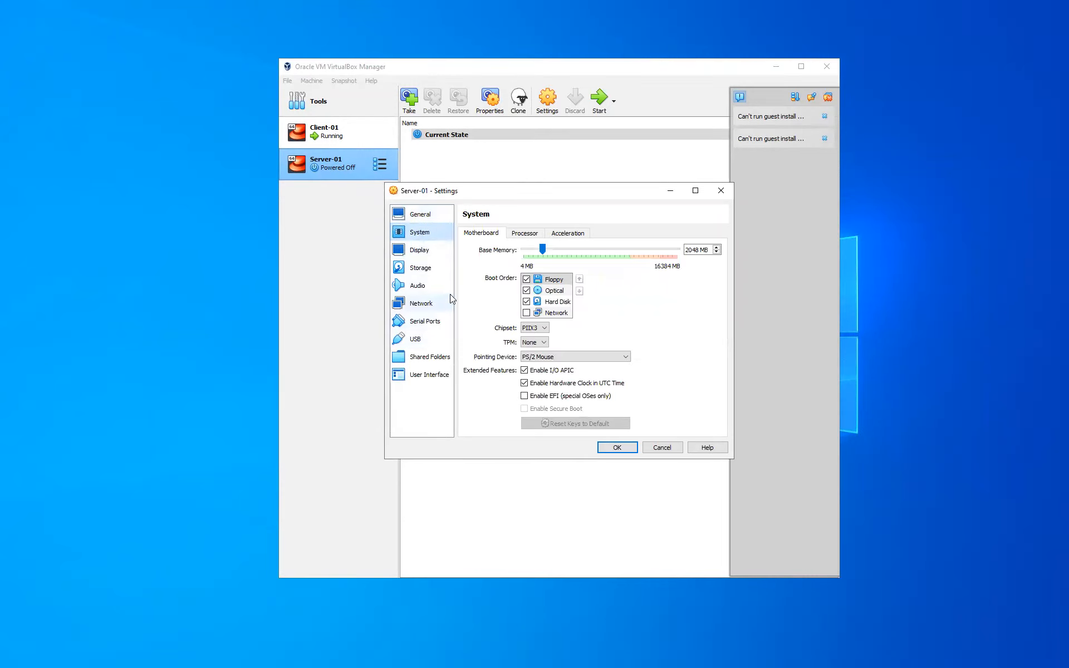
left_click(419, 256)
left_click(425, 269)
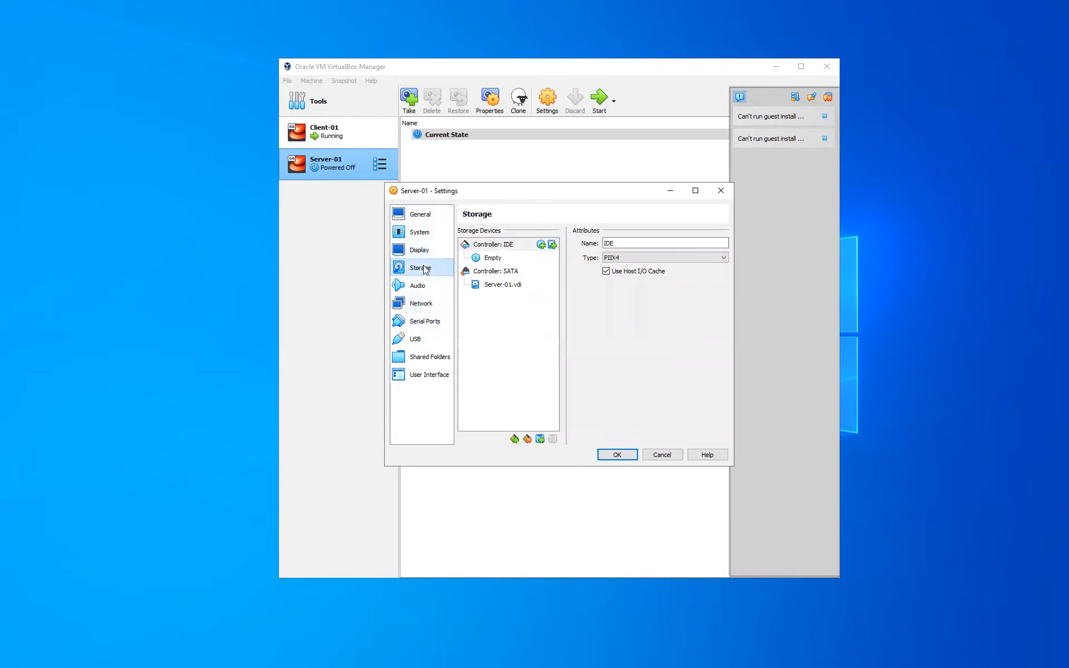
left_click(617, 455)
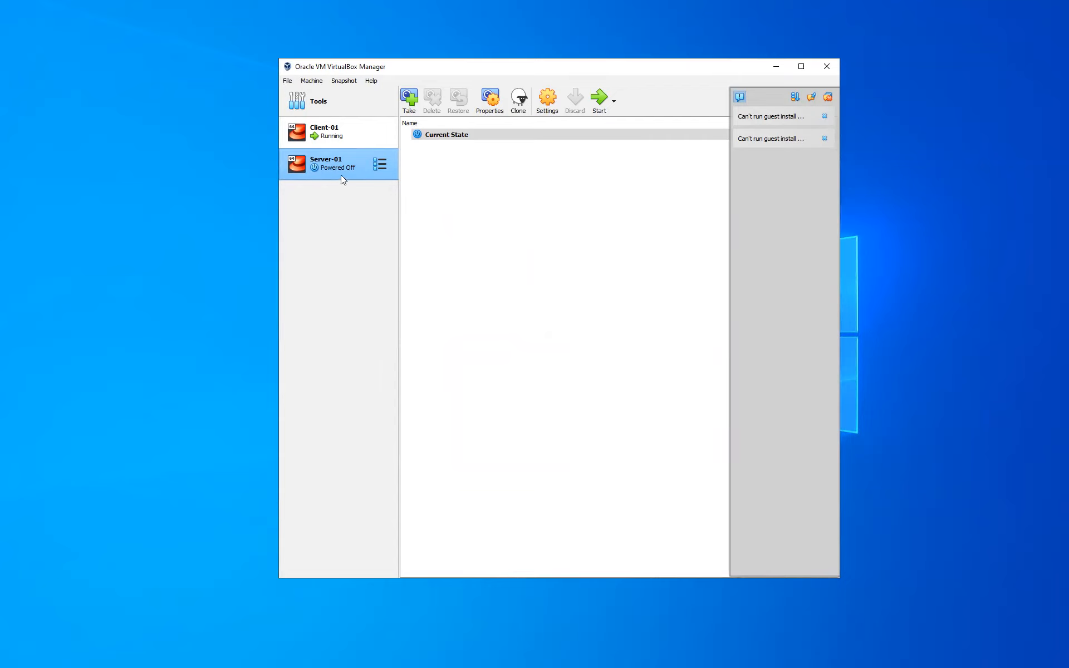
Step: Start Server-01, mount the CentOS Stream 9 ISO and retry the boot
left_click(597, 104)
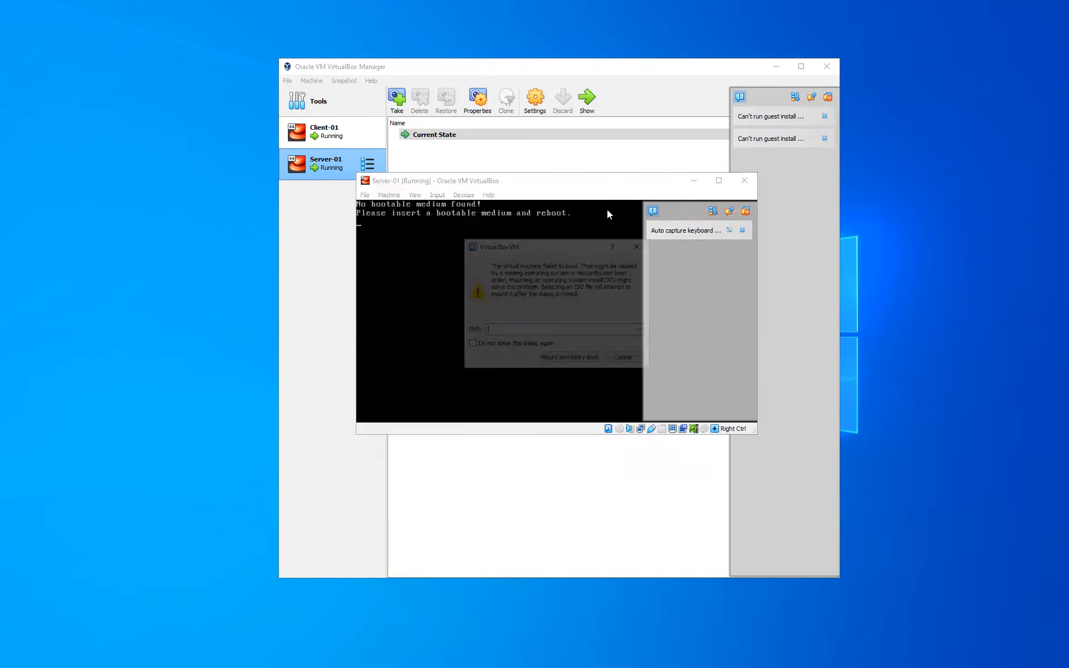
left_click(643, 329)
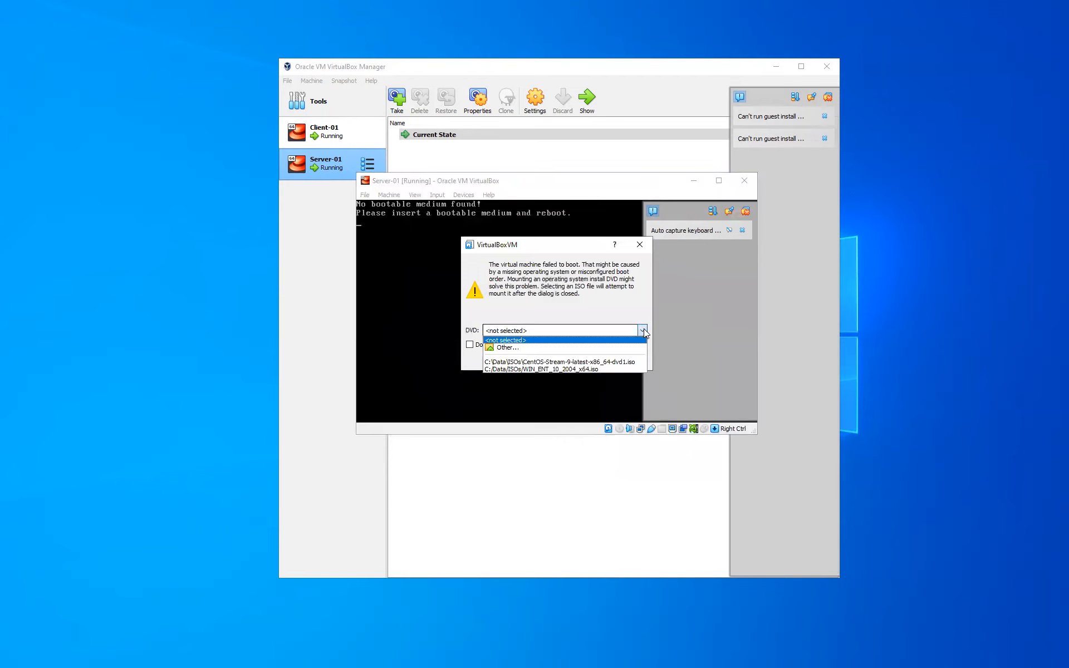
left_click(627, 362)
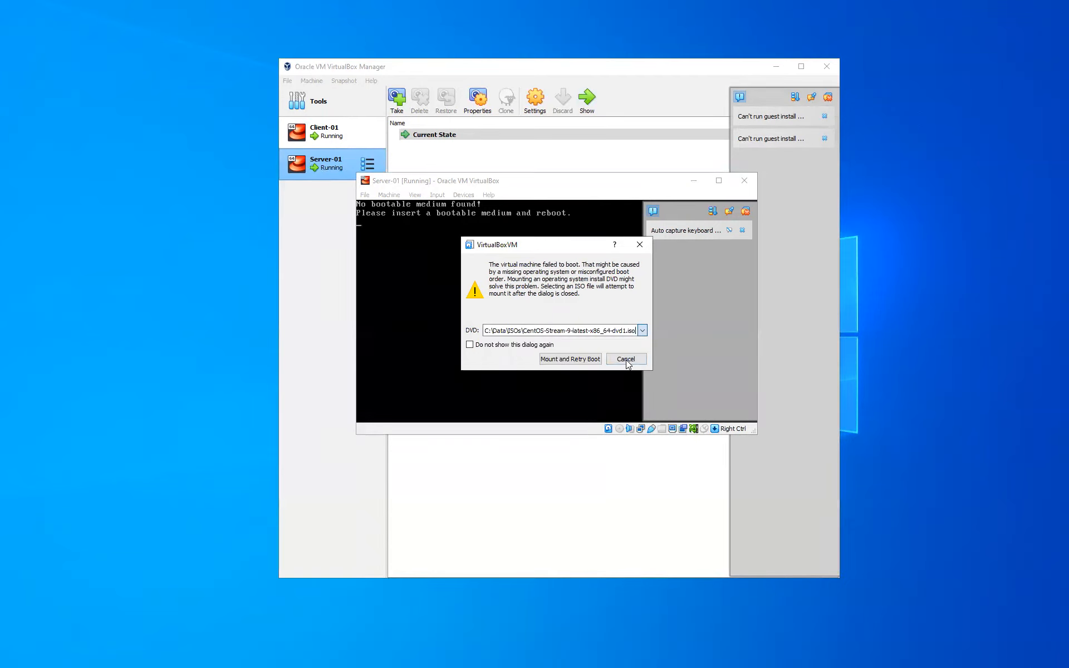
left_click(557, 361)
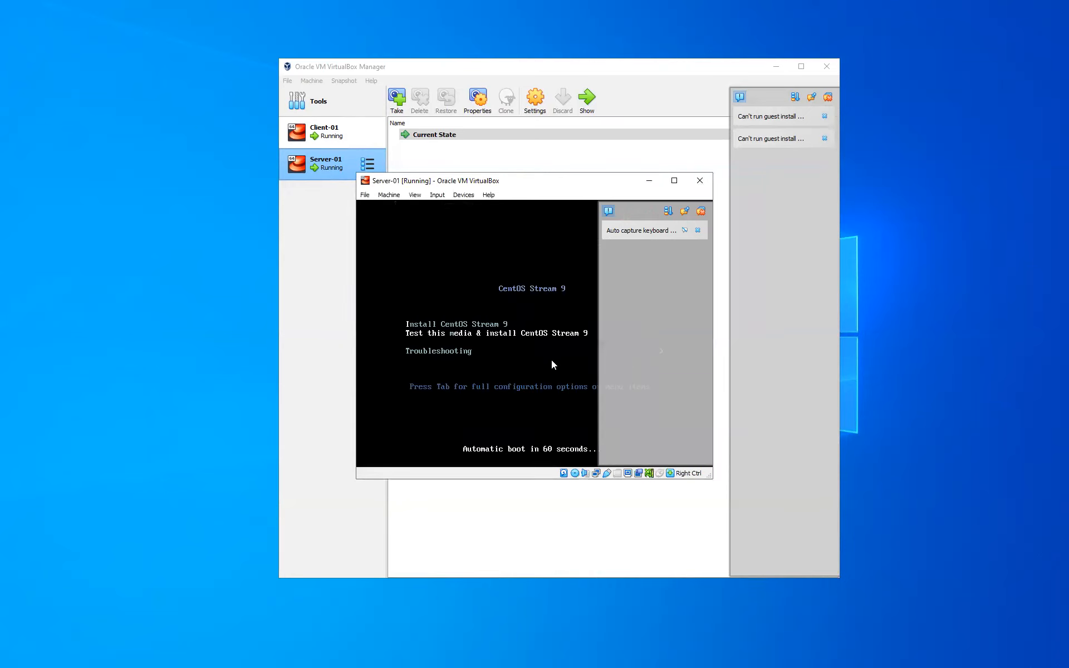
Step: Capture the mouse in the VM and boot the 'Test this media & install' option
left_click(607, 211)
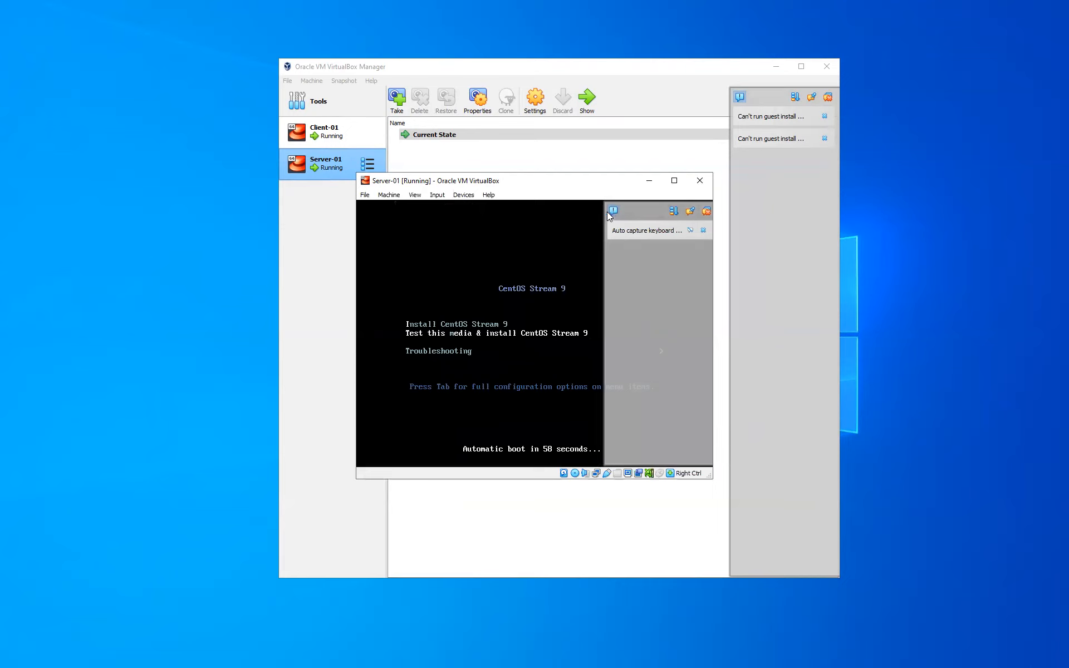
left_click(527, 333)
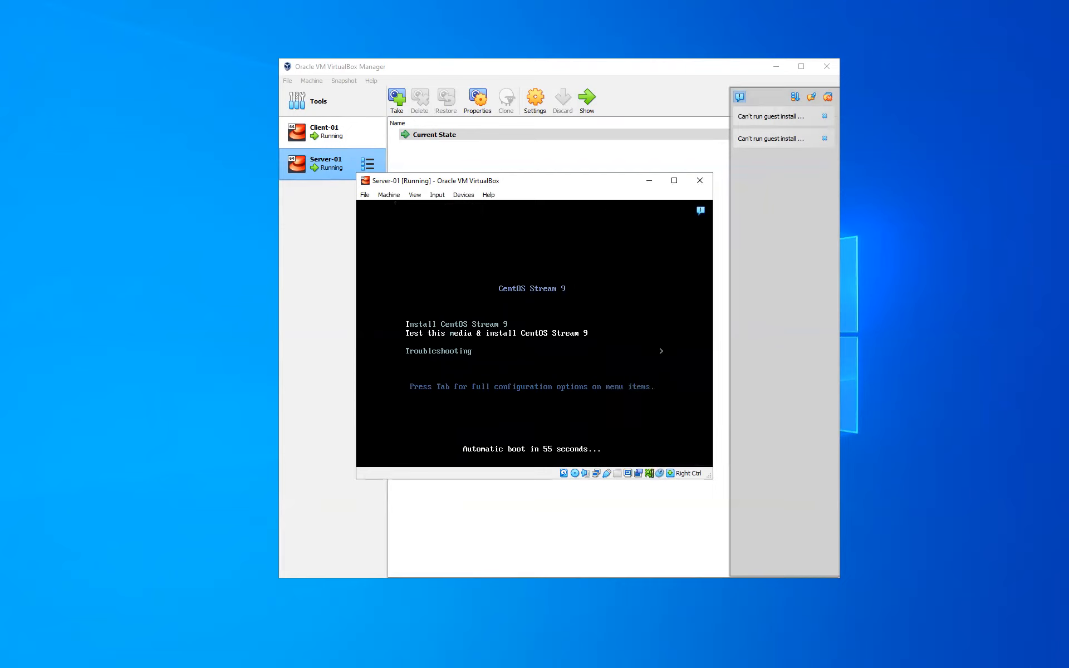
key("Return")
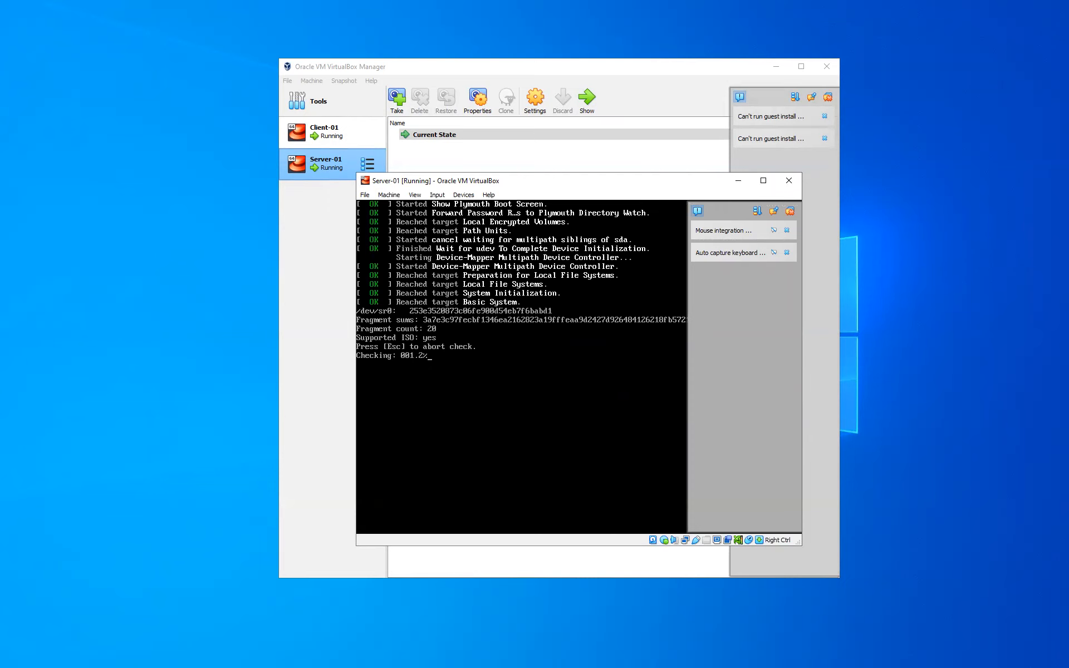
Step: Abort the media check with Esc and wait for the installer's welcome language screen
key("Escape")
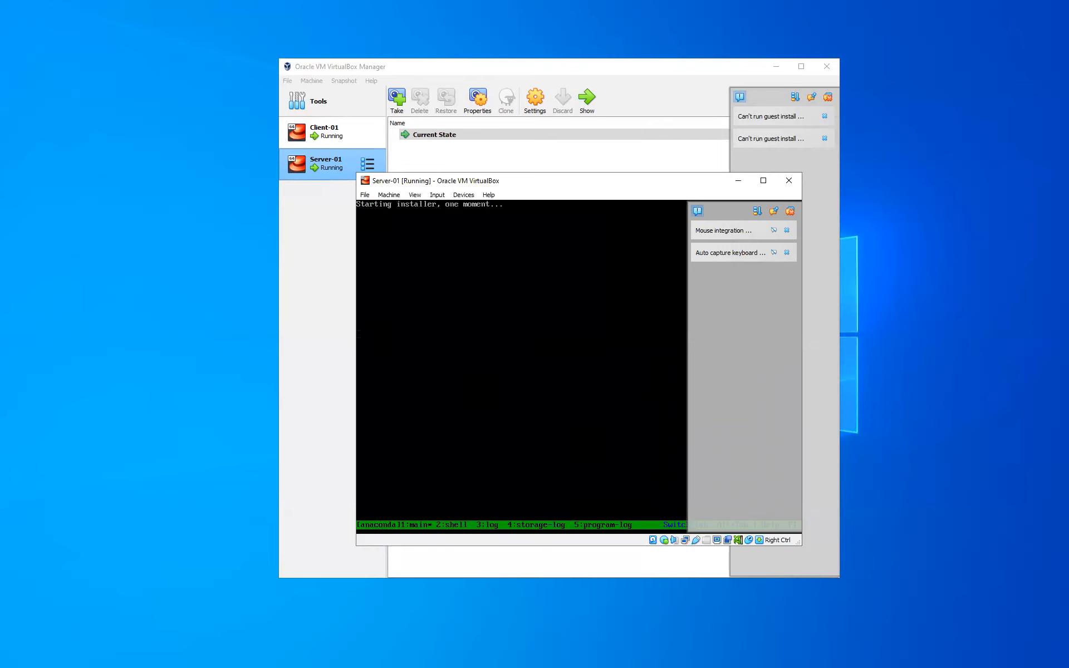
left_click(697, 210)
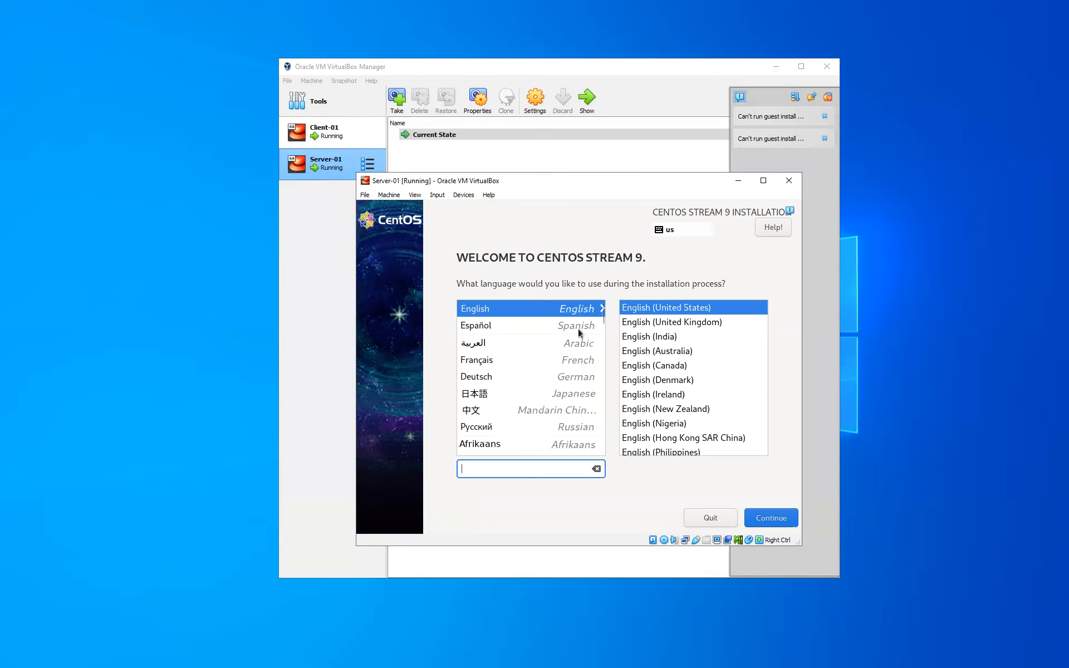
Step: Keep English (United States) and deselect the 20 GiB disk under Installation Destination
left_click(778, 523)
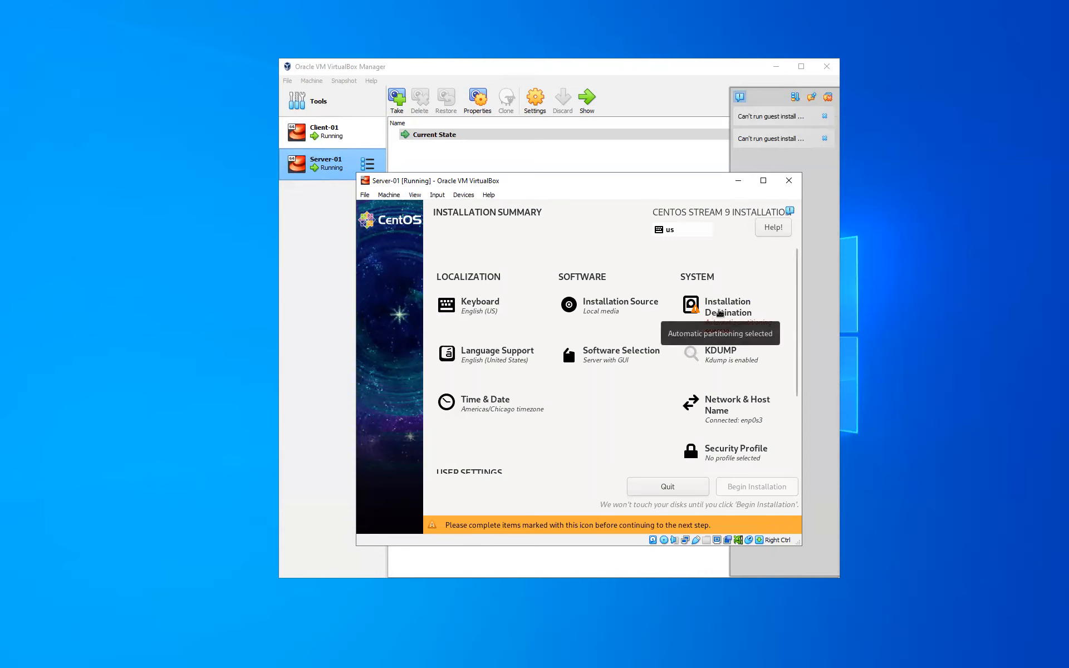
left_click(719, 313)
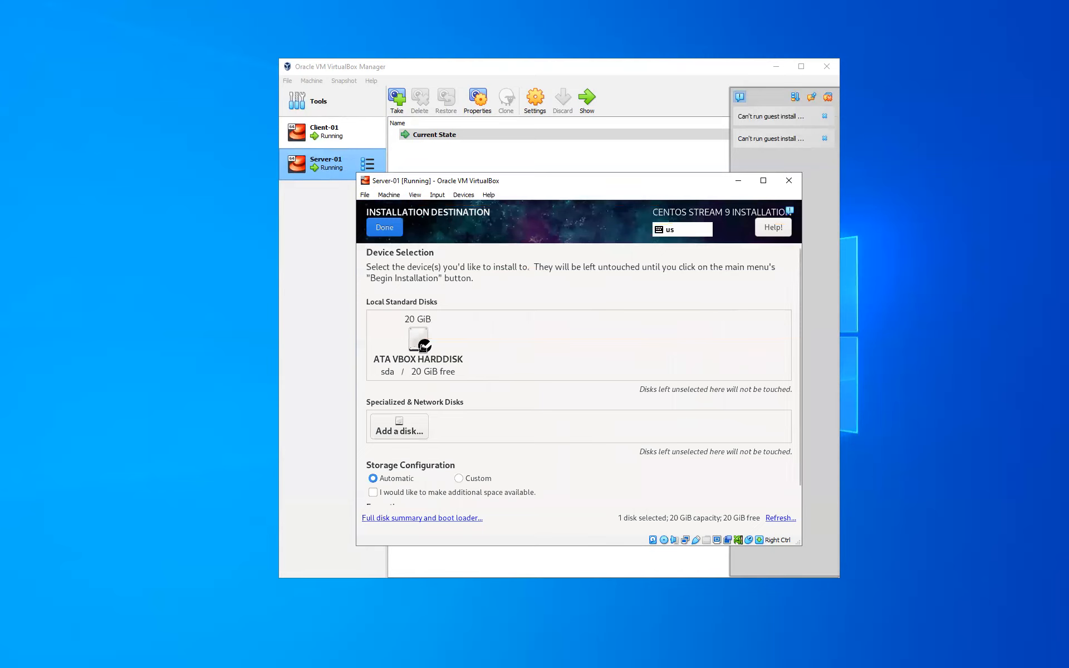
left_click(422, 347)
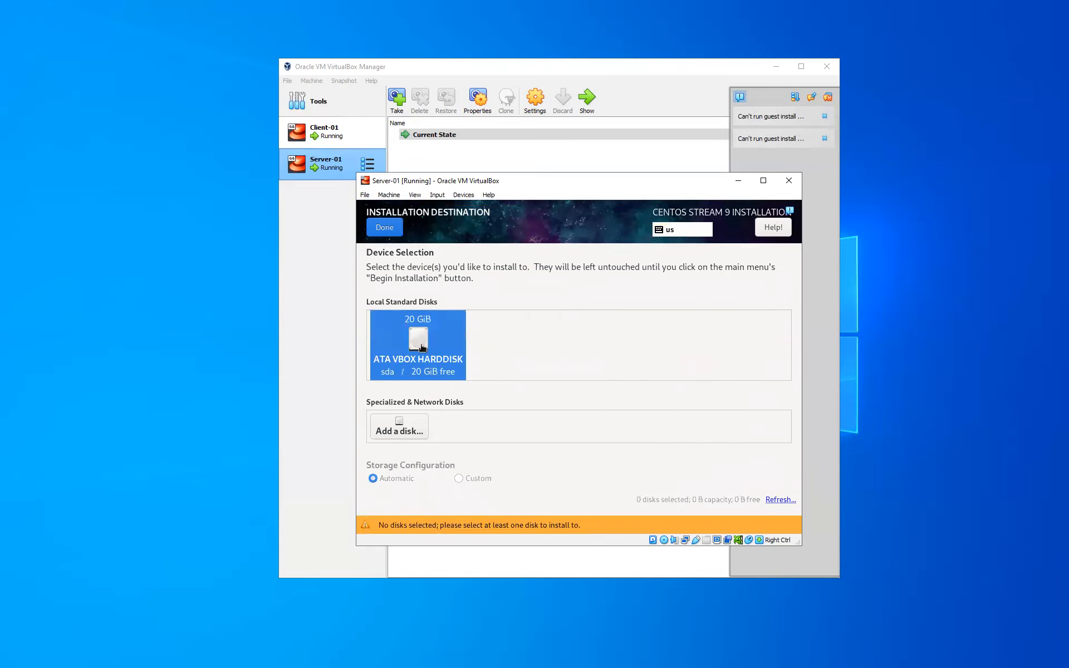
left_click(390, 228)
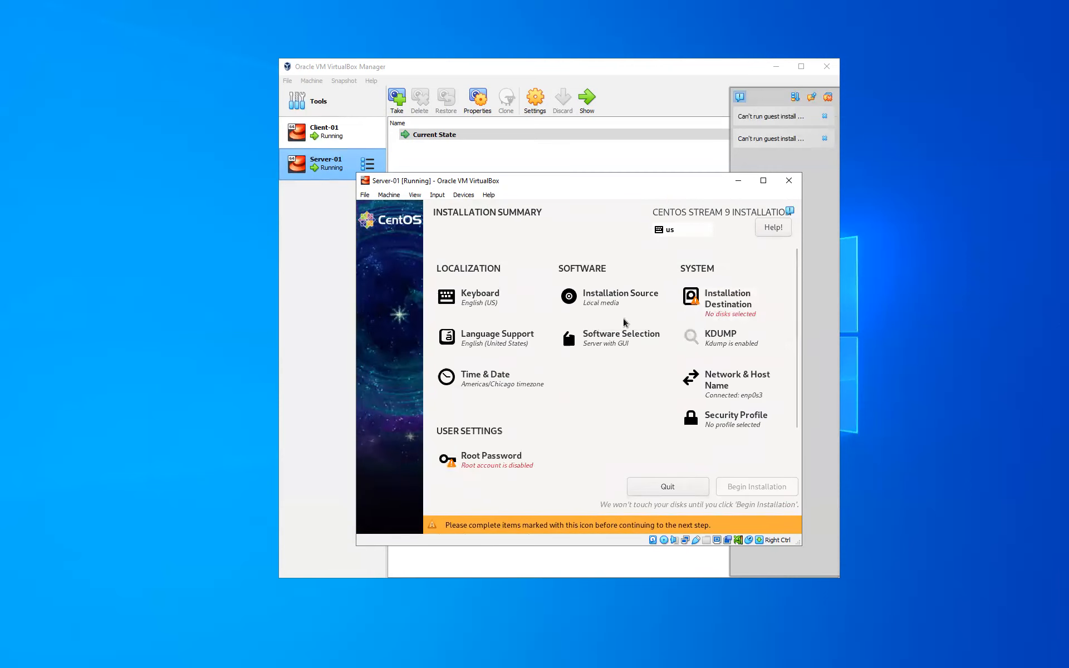
Step: Keep Server with GUI and add File and Storage, FTP, Mail and Network Servers
left_click(597, 347)
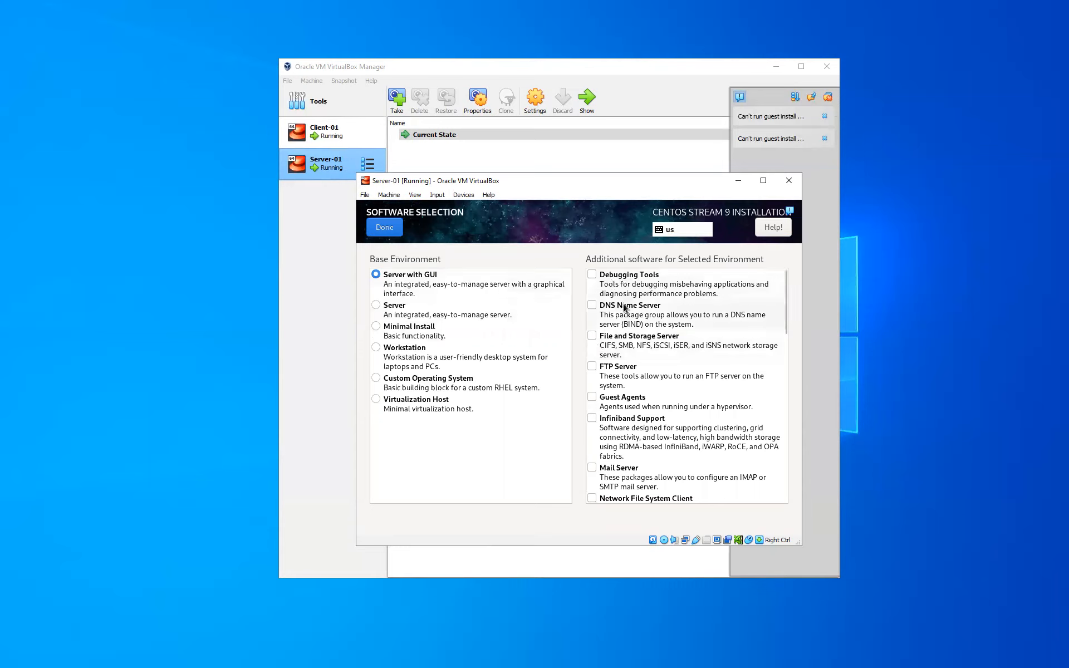
left_click(596, 338)
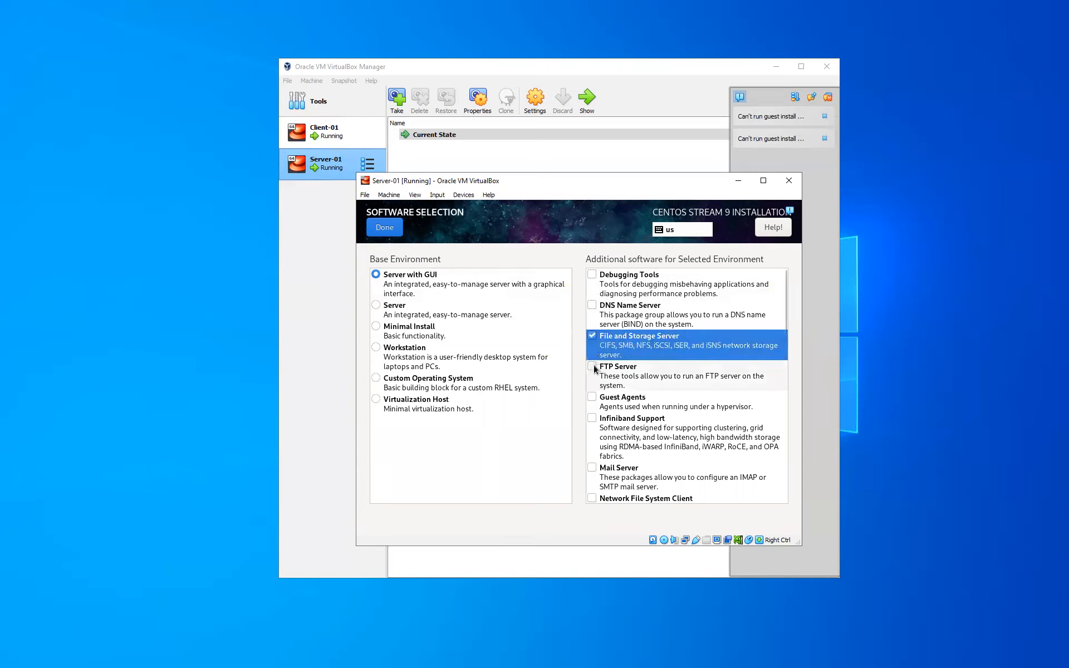
left_click(594, 368)
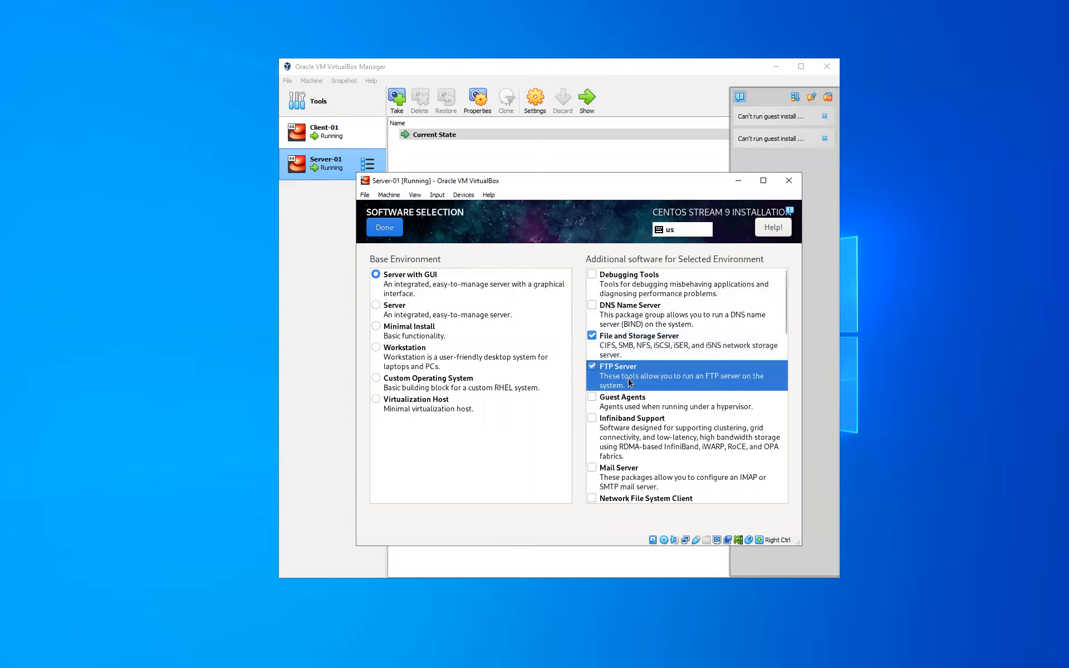
scroll(630, 382, "down", 3)
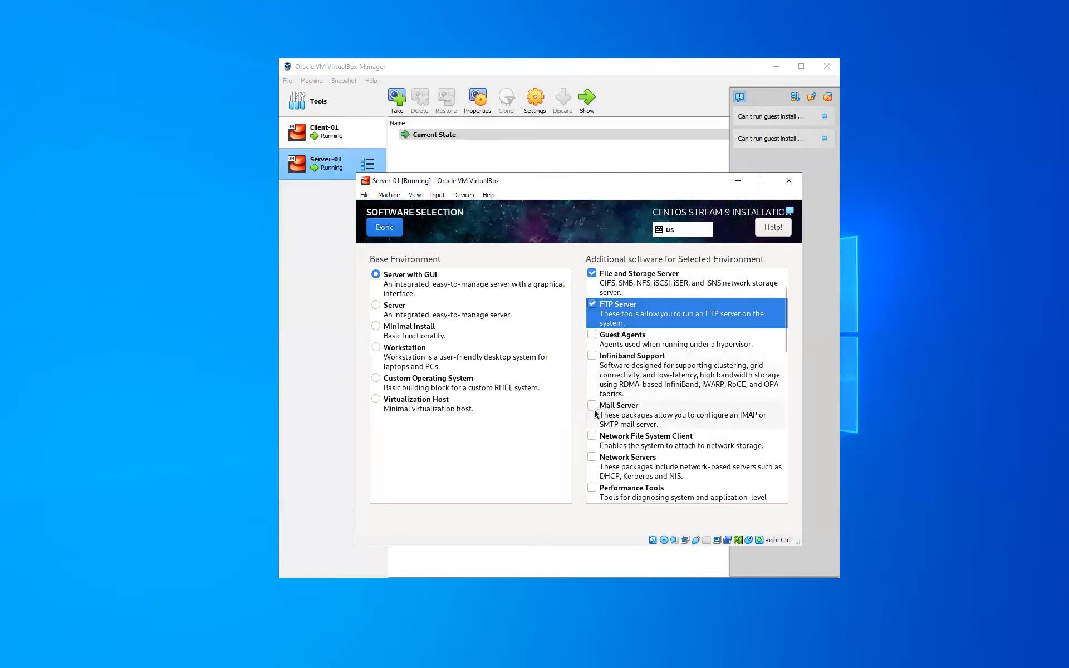
left_click(593, 411)
scroll(606, 411, "down", 3)
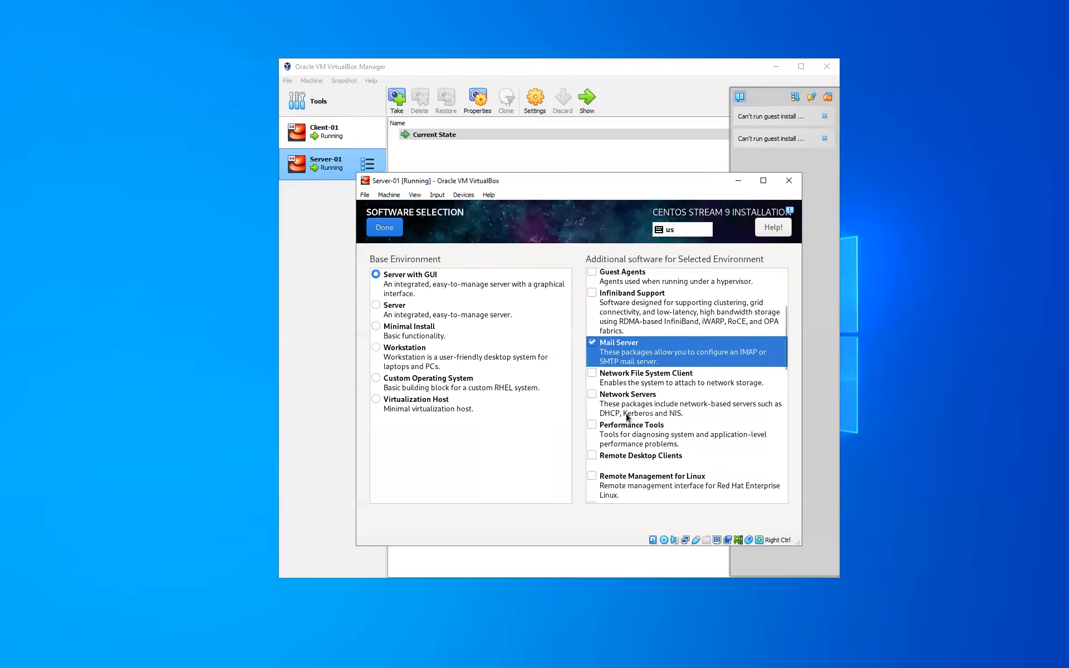
left_click(595, 398)
left_click(595, 398)
Step: Add Console Internet Tools, Development Tools and Scientific Support, then confirm the software selection
scroll(630, 418, "down", 1)
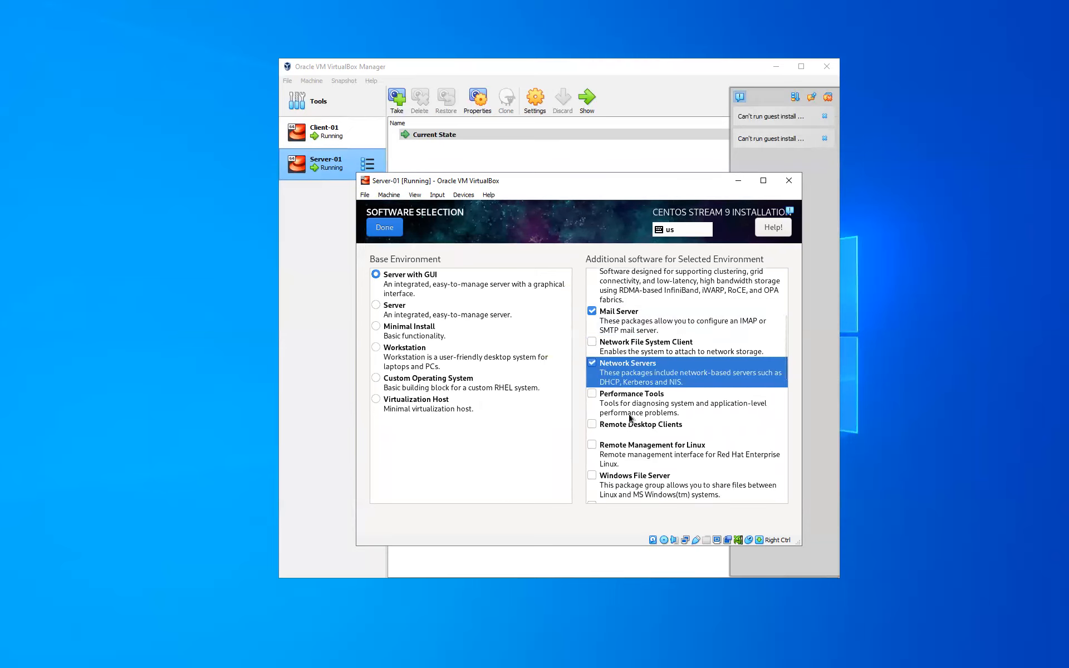
scroll(630, 418, "down", 1)
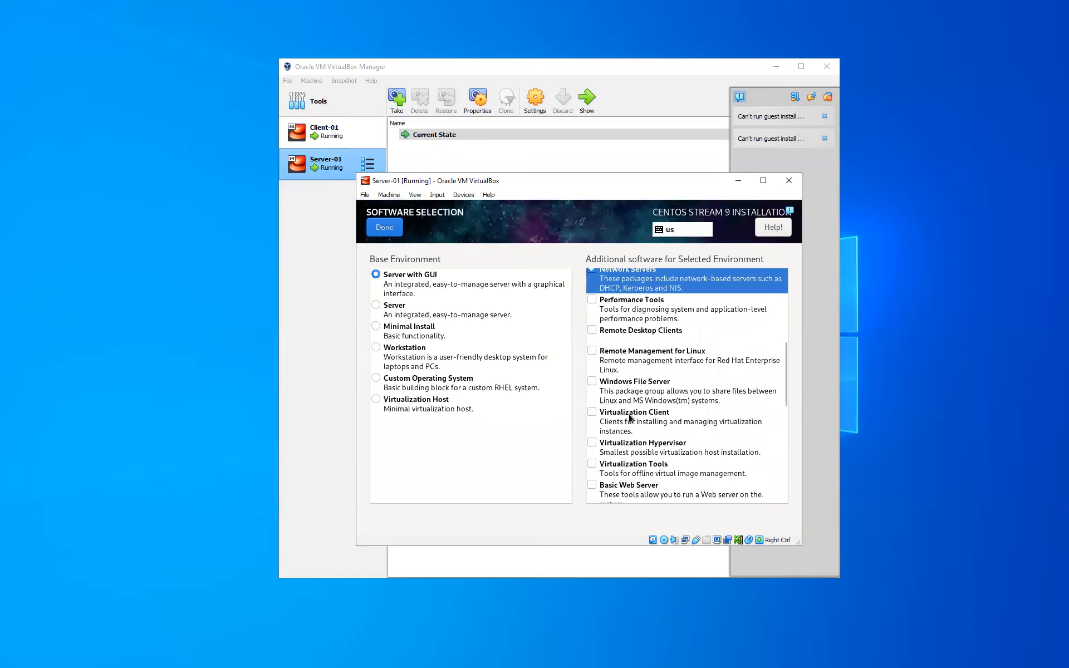
scroll(631, 419, "down", 1)
scroll(630, 419, "down", 2)
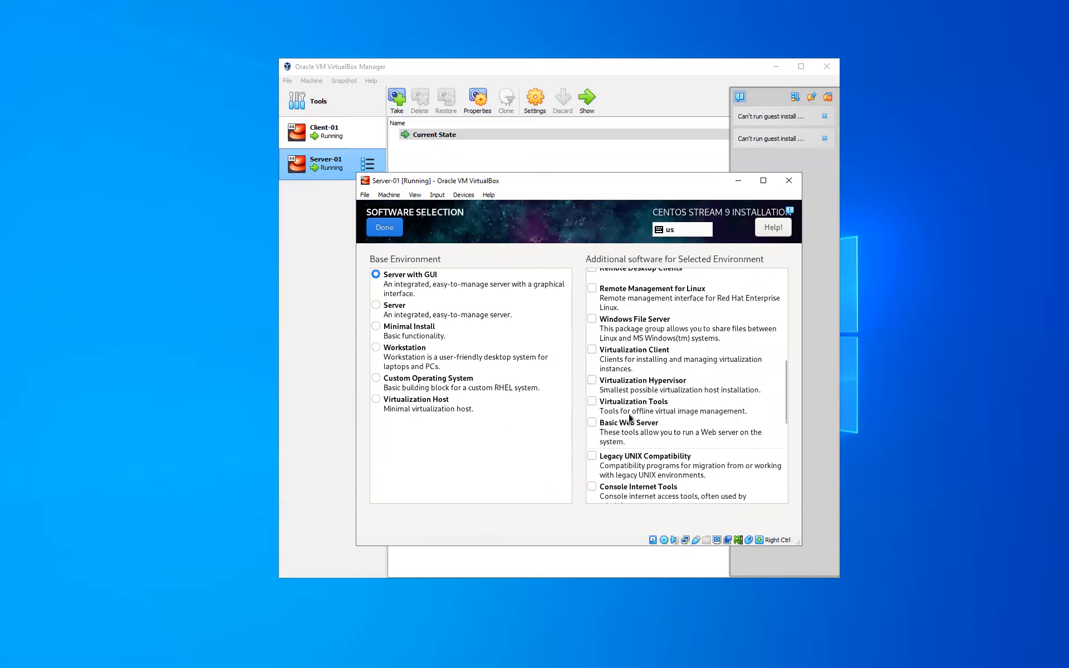
scroll(630, 419, "down", 2)
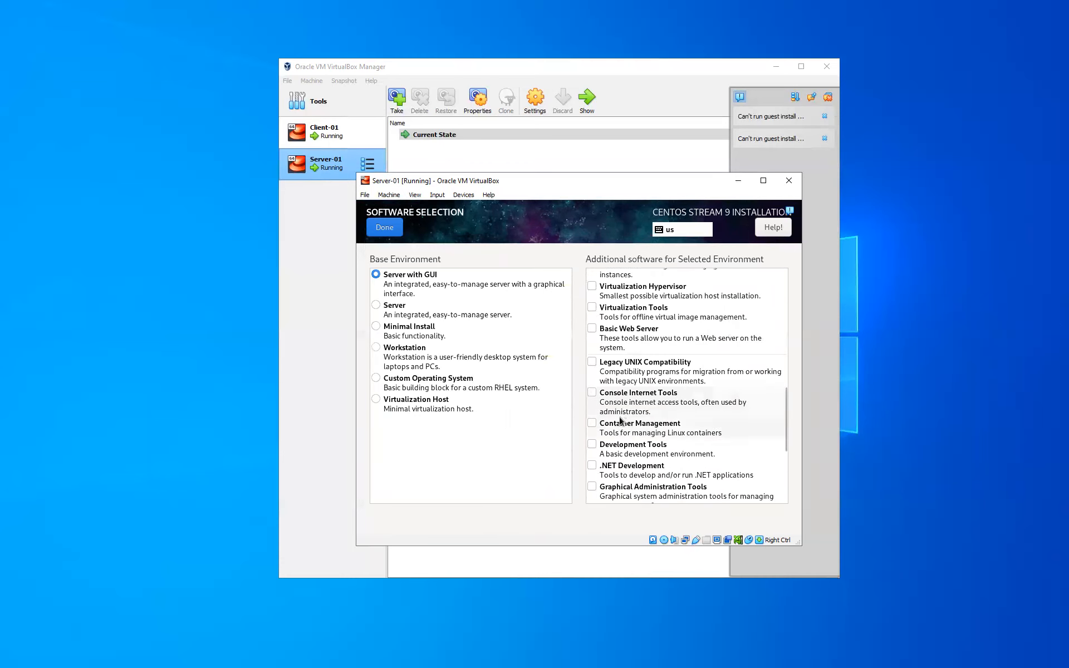
left_click(595, 391)
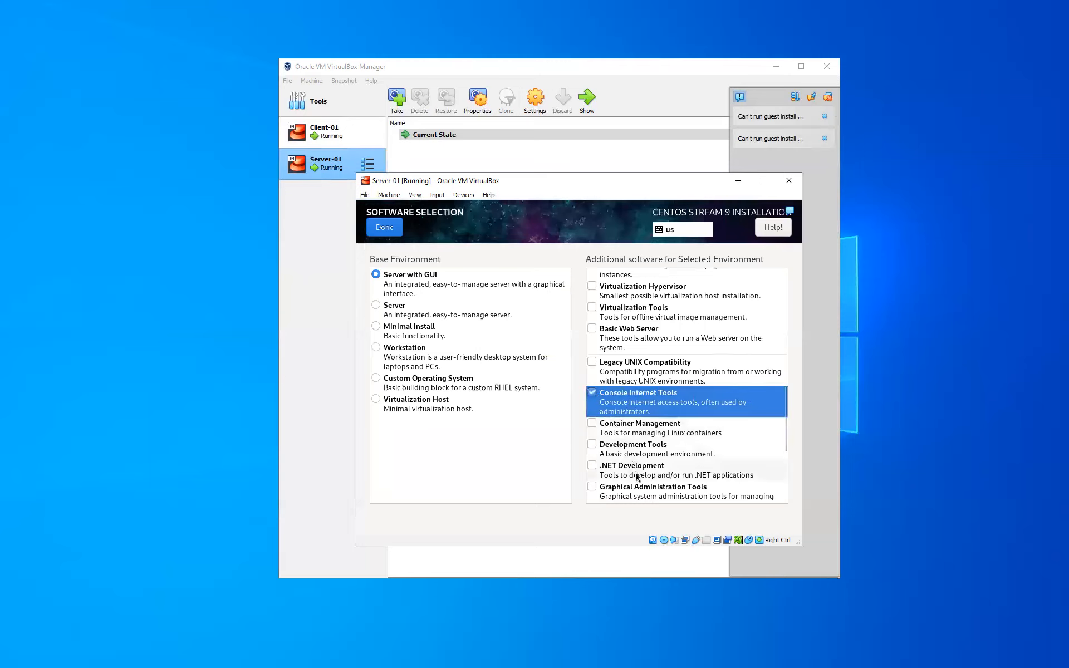
scroll(636, 474, "down", 1)
left_click(593, 416)
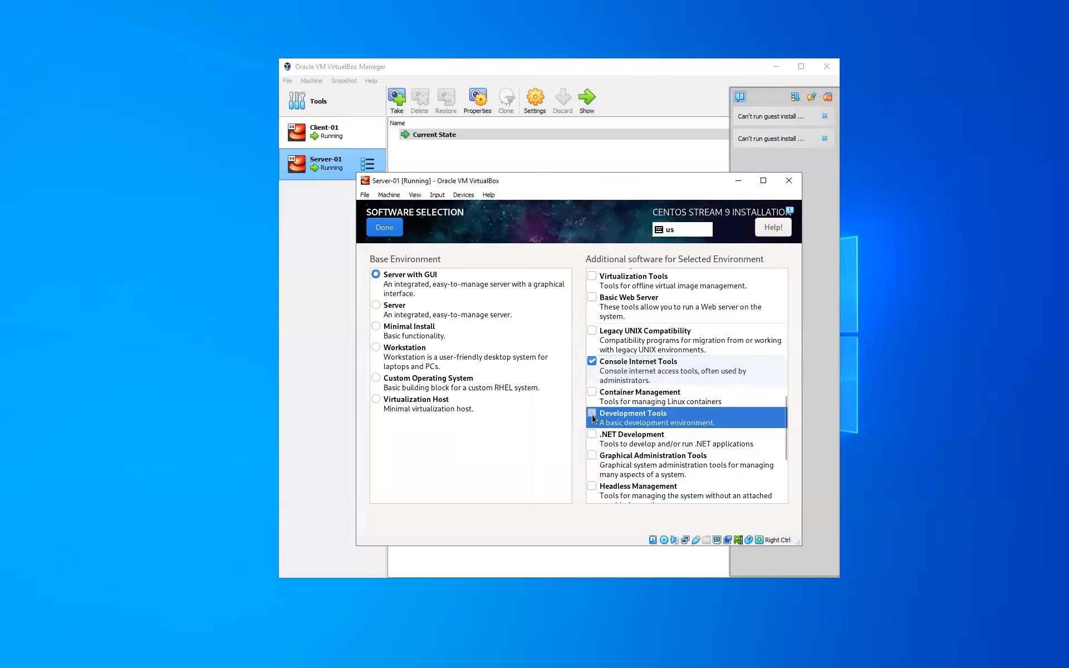
scroll(643, 467, "down", 1)
scroll(644, 467, "down", 3)
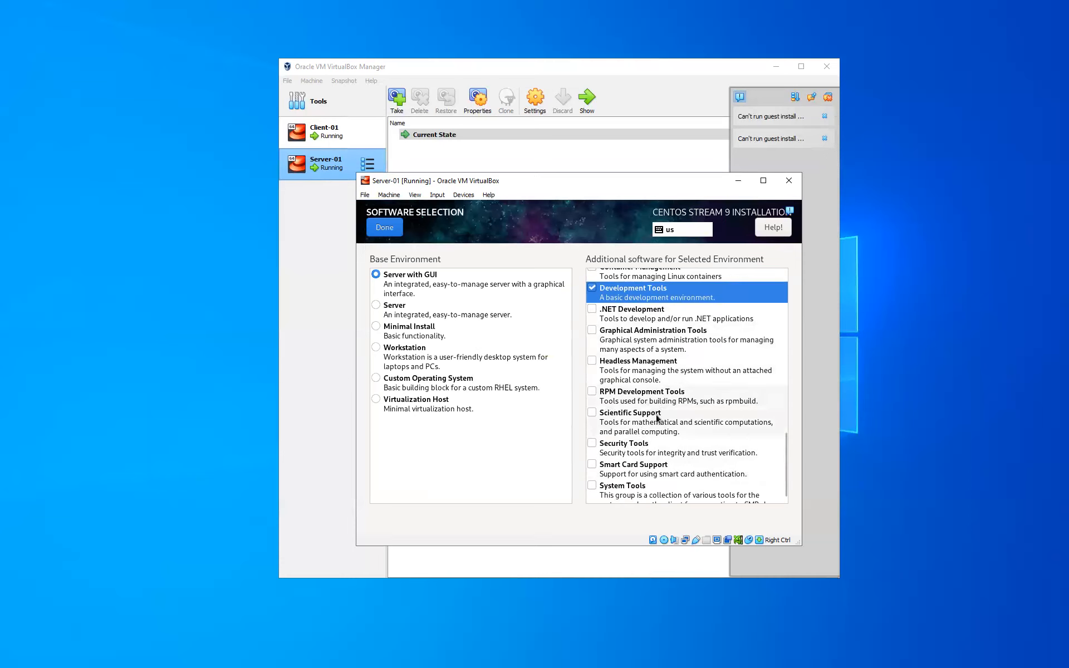
left_click(592, 411)
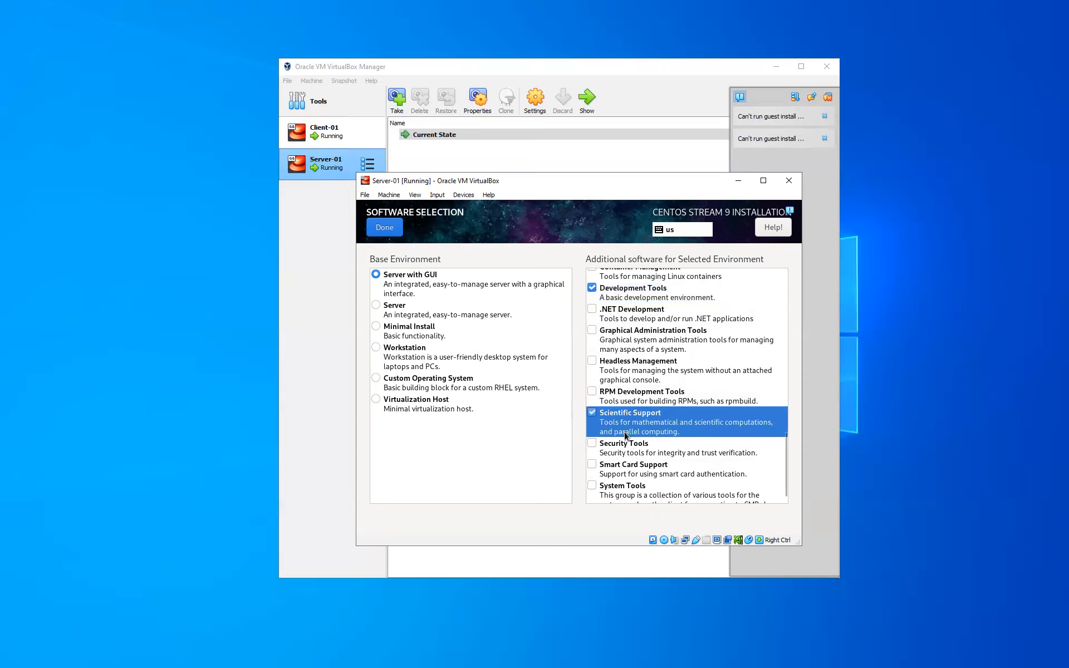
scroll(624, 434, "down", 1)
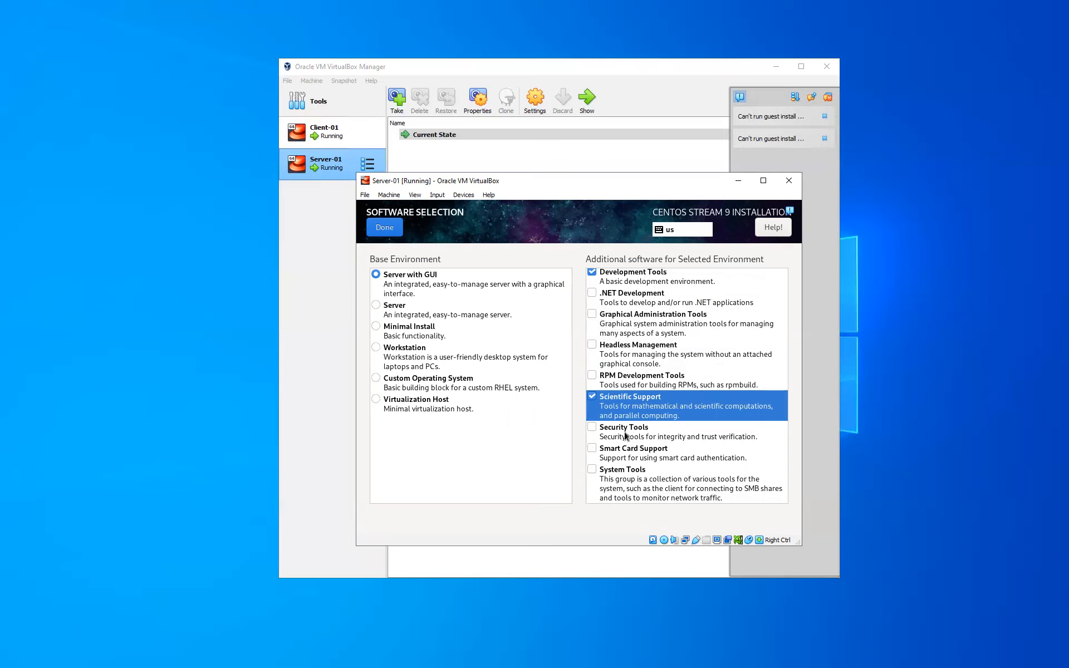
scroll(624, 436, "up", 3)
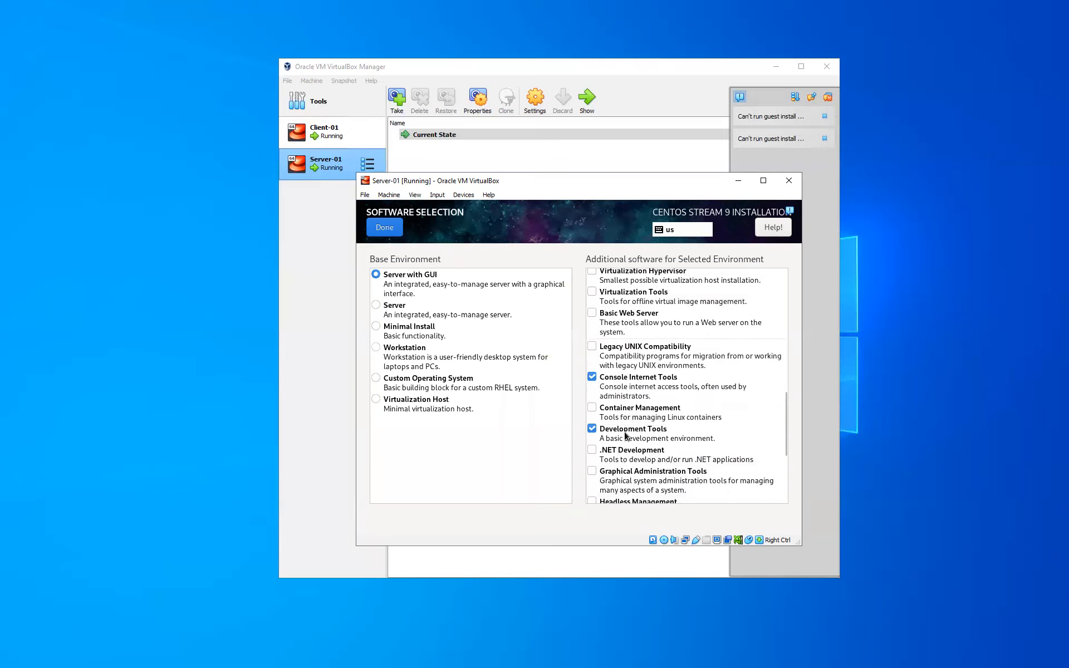
scroll(625, 435, "up", 5)
scroll(625, 436, "up", 8)
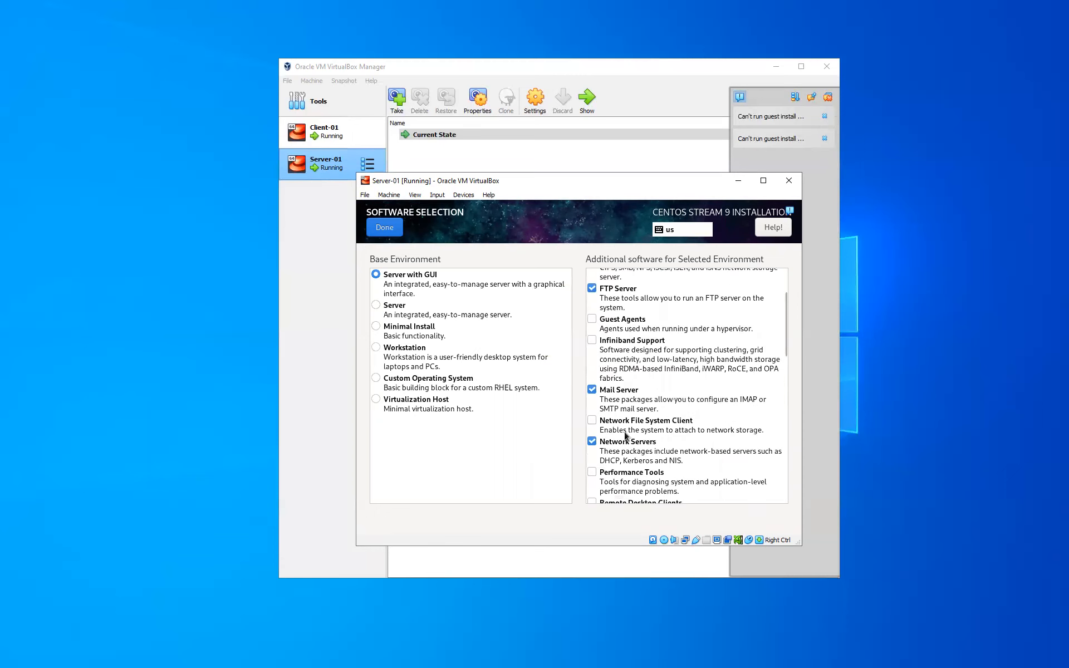
scroll(625, 436, "up", 3)
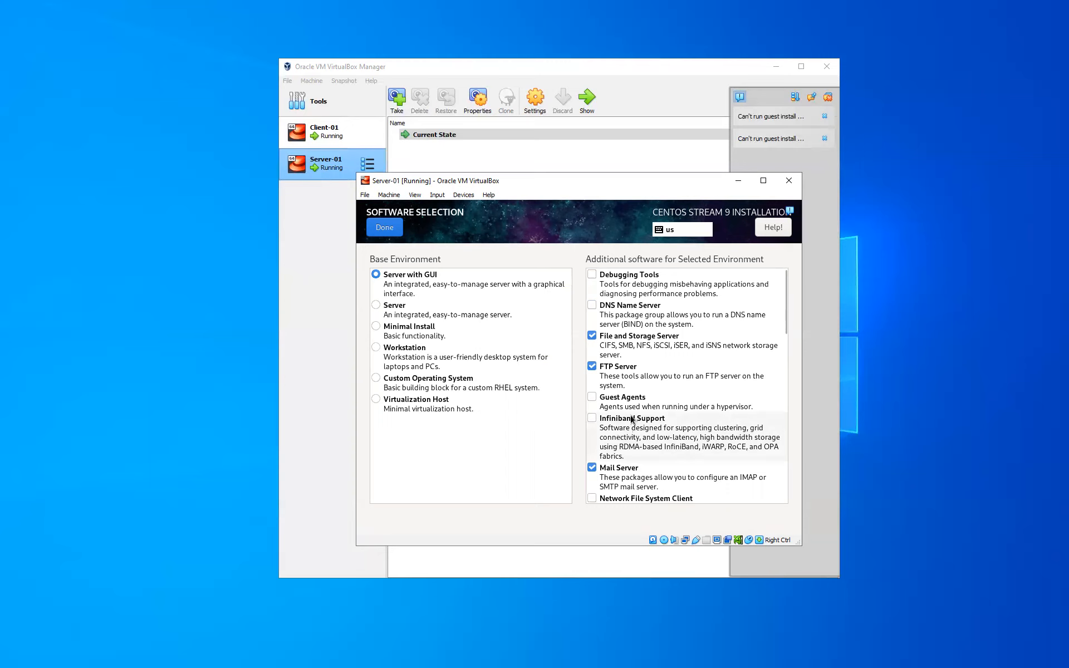
scroll(633, 420, "down", 3)
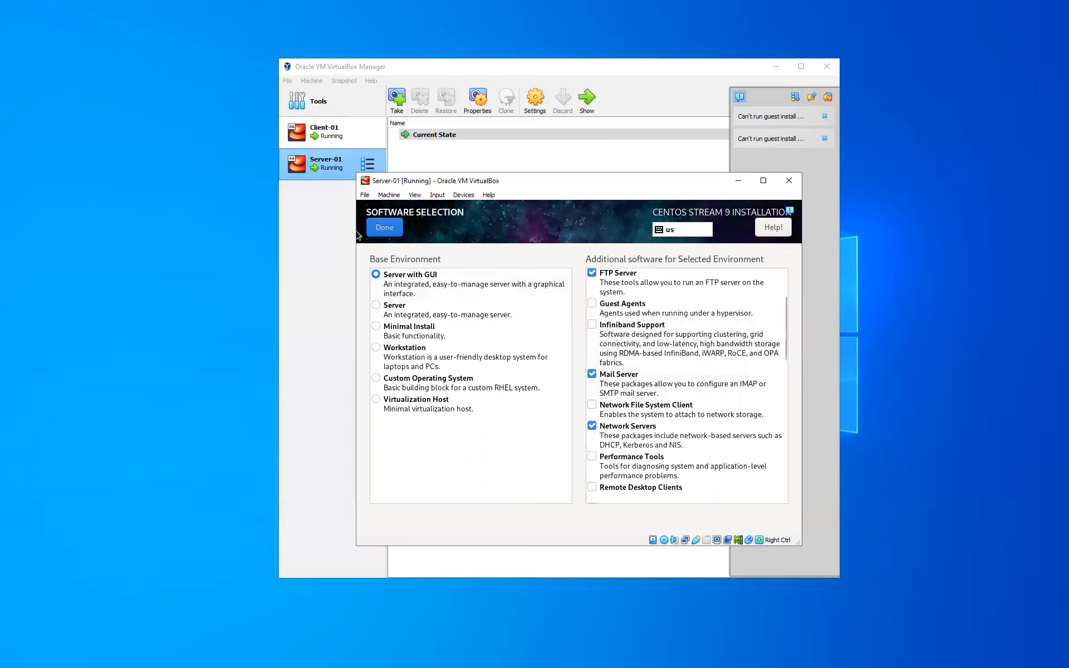
left_click(379, 230)
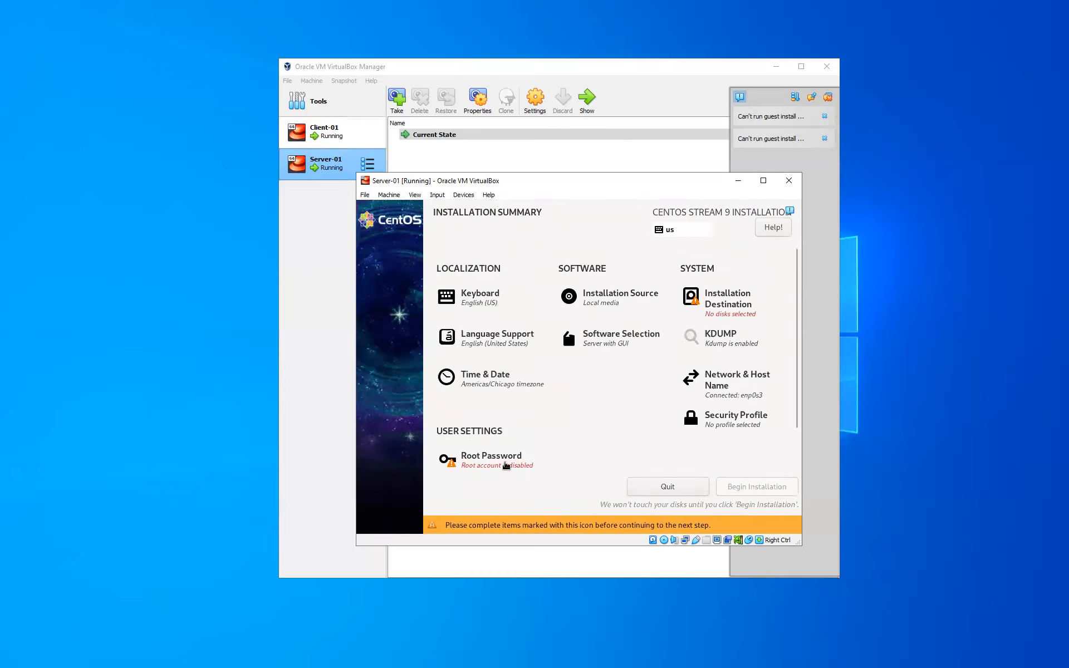
Step: Set the root password, entering it in both fields, and return to the summary
left_click(506, 466)
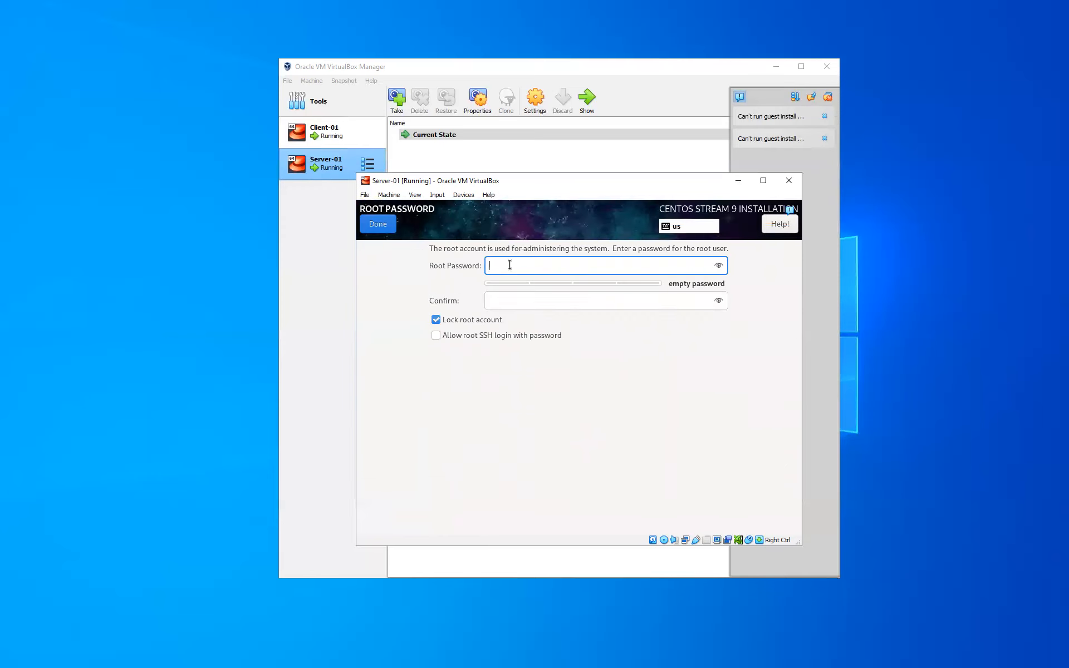
type("*********")
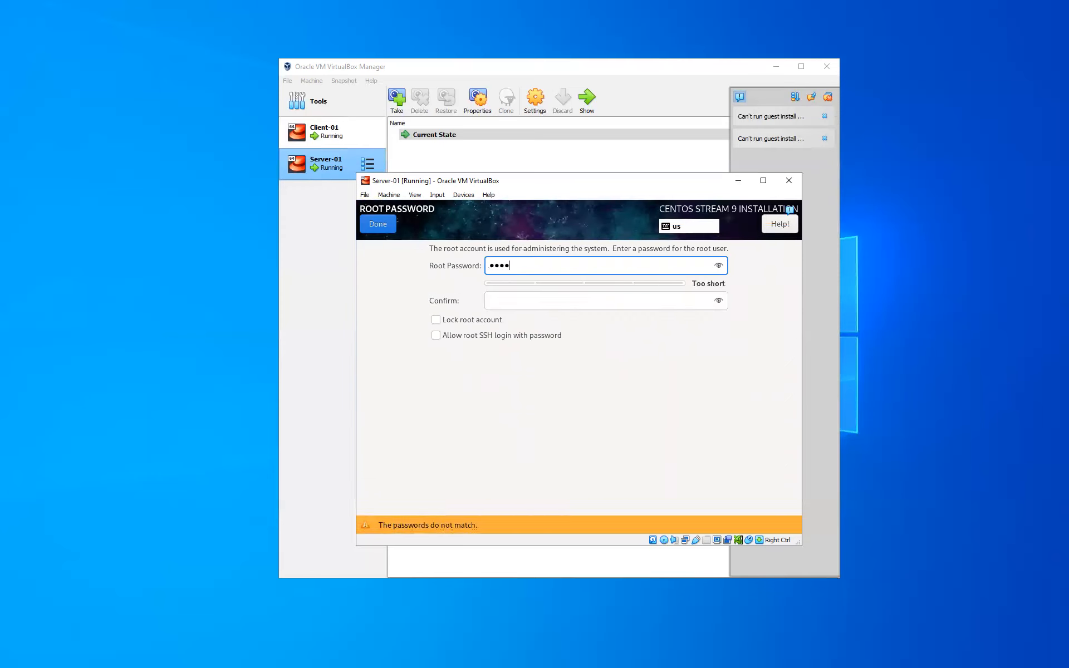
key("Tab")
type("*********")
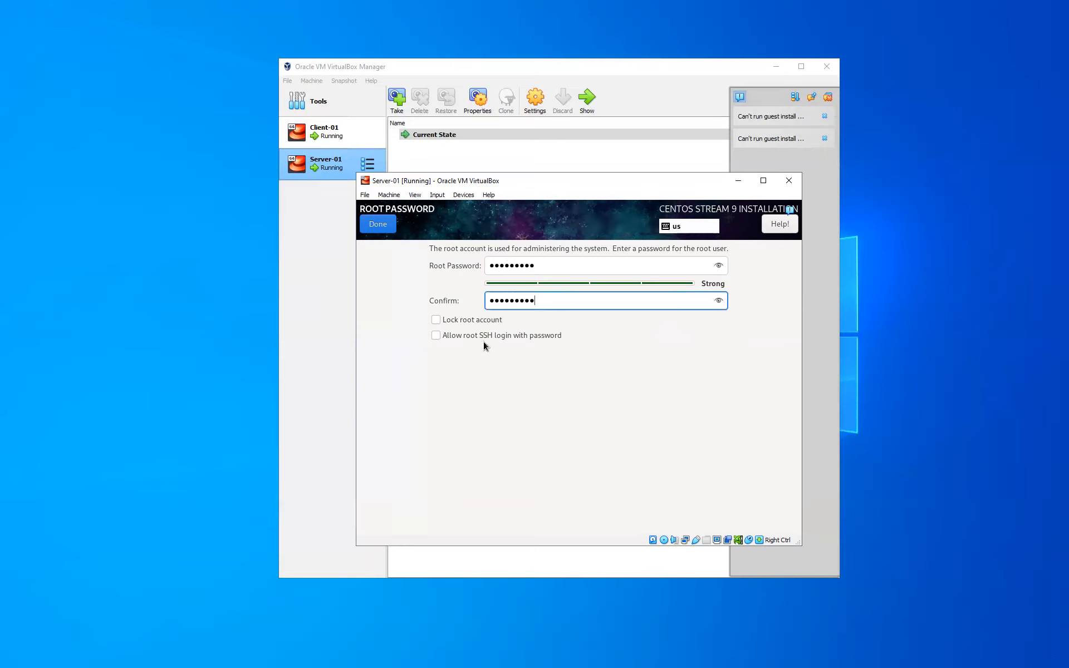
left_click(383, 232)
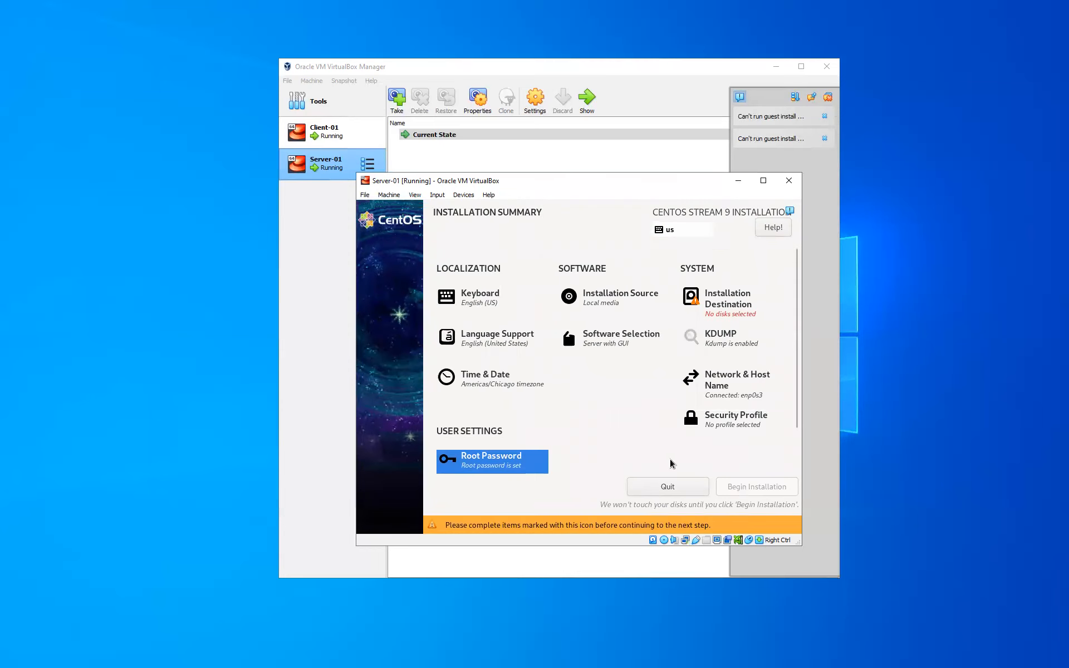
Step: Select the 20 GiB ATA VBOX HARDDISK with automatic partitioning and begin installing
left_click(723, 312)
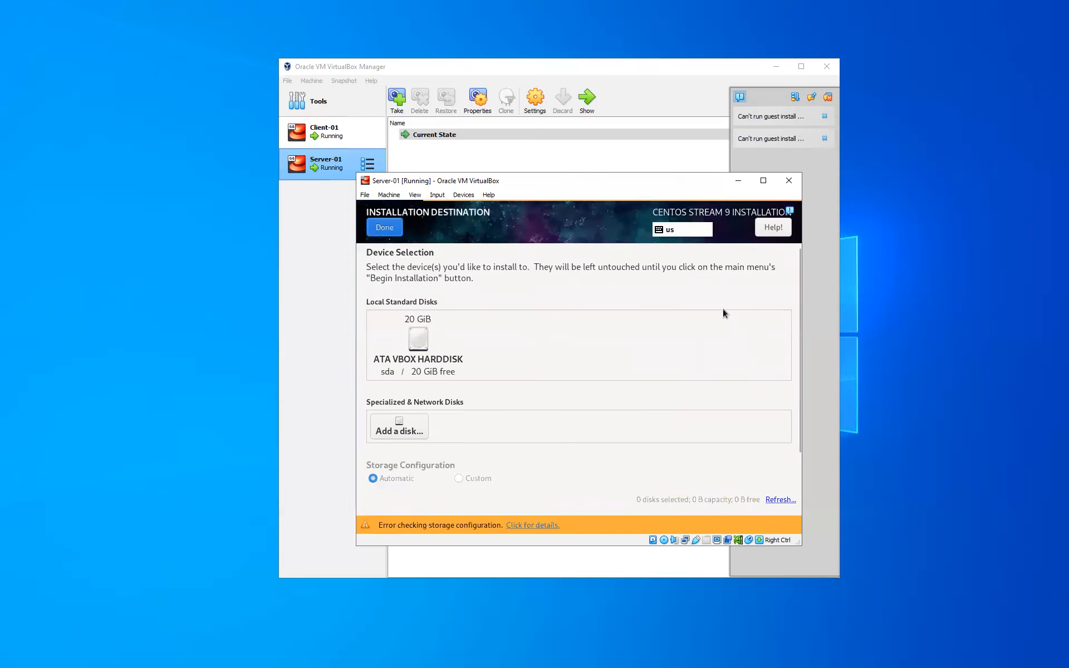
left_click(422, 346)
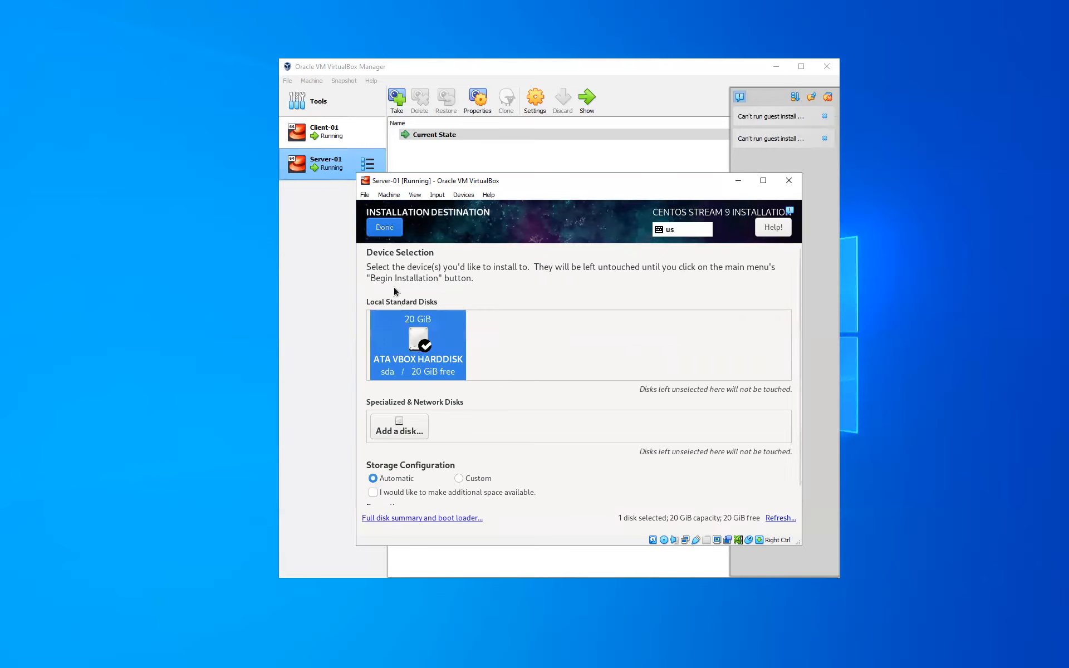
left_click(385, 234)
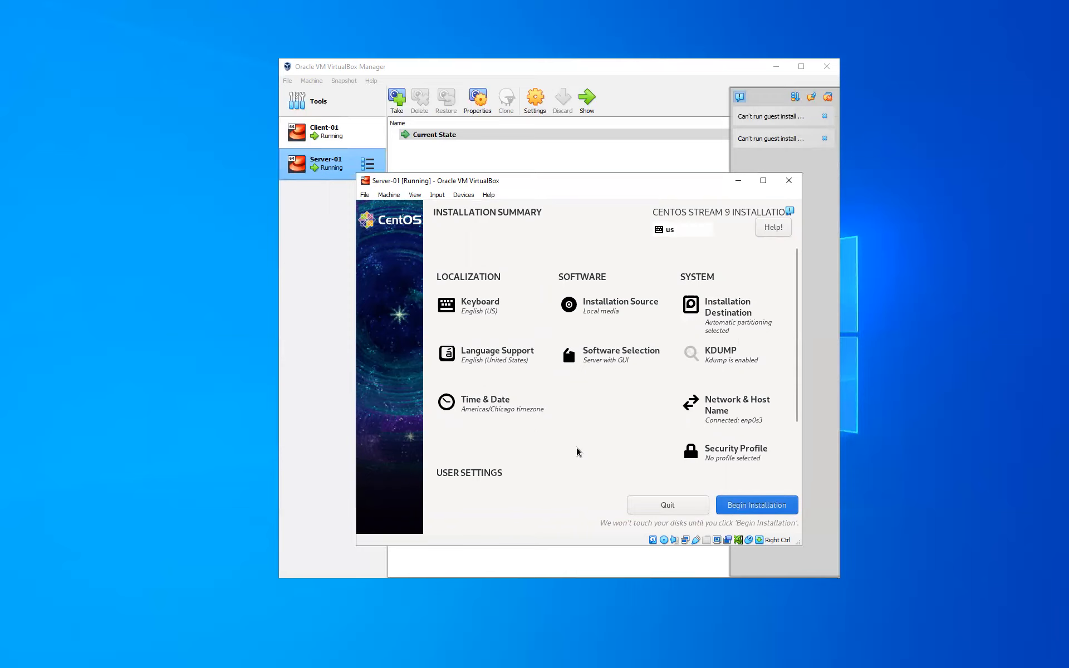
left_click(741, 505)
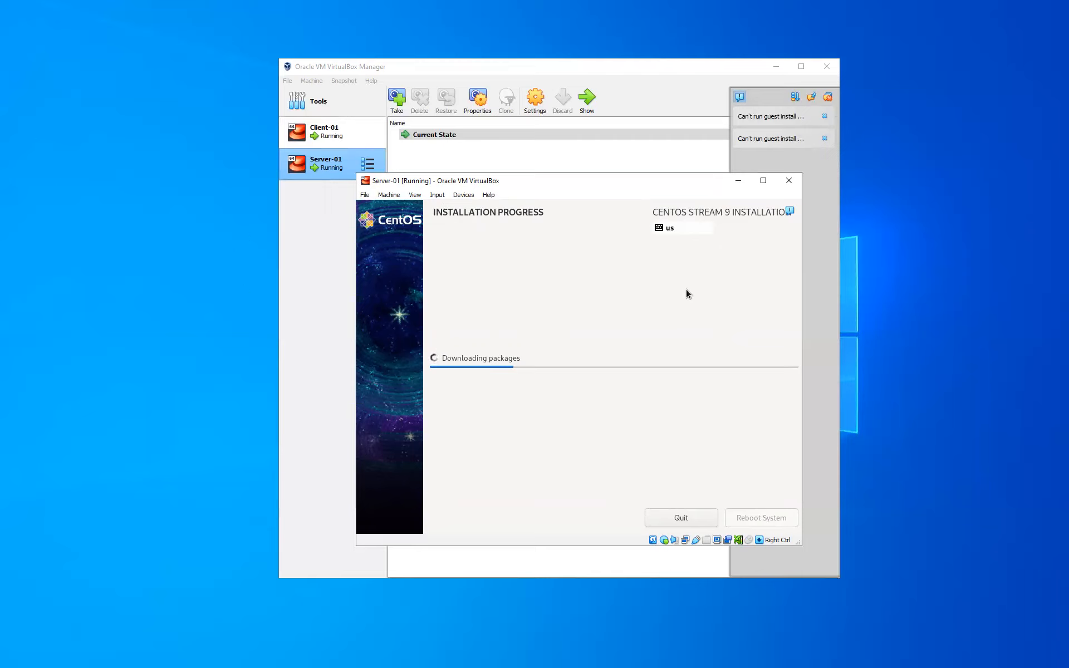
Step: Wait for the installation to complete, then reboot Server-01 into CentOS Stream 9
left_click(61, 355)
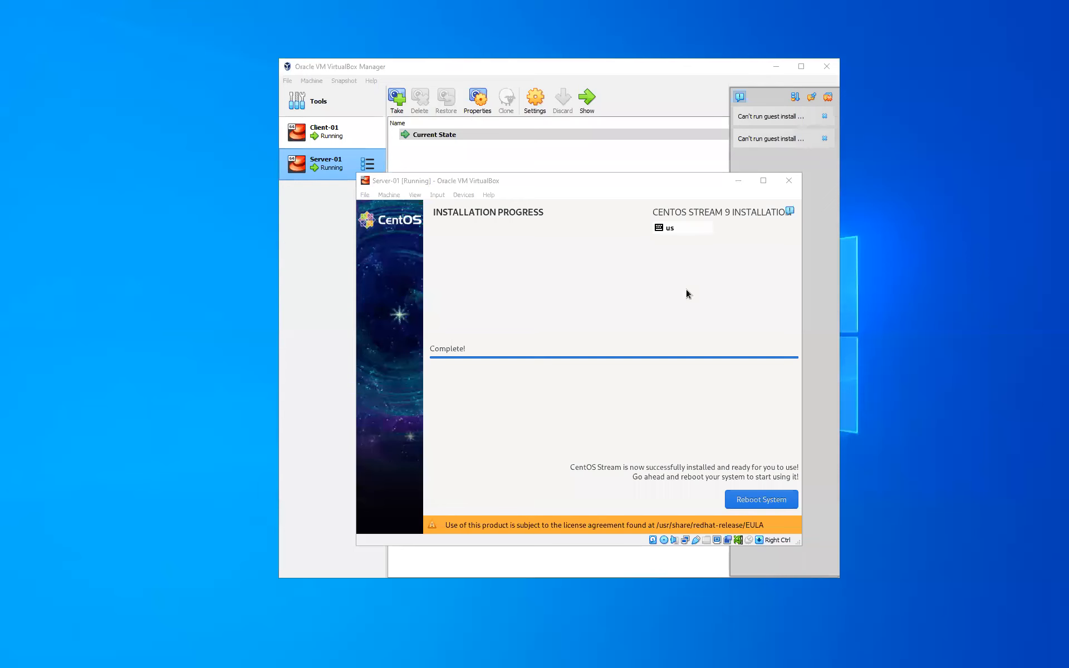
left_click(765, 501)
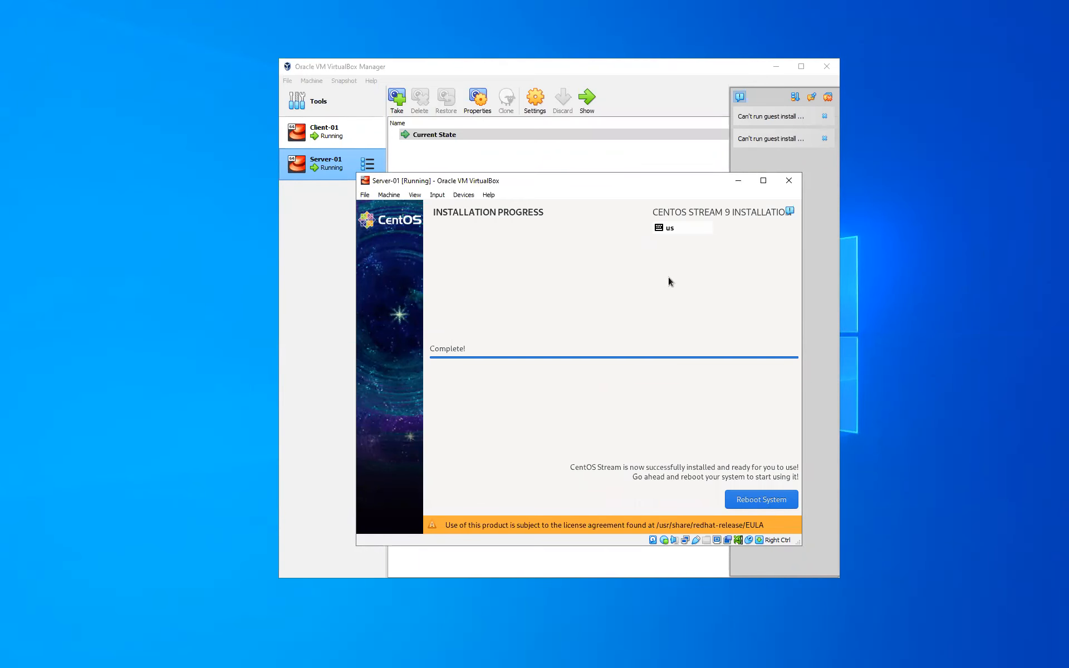
left_click(746, 503)
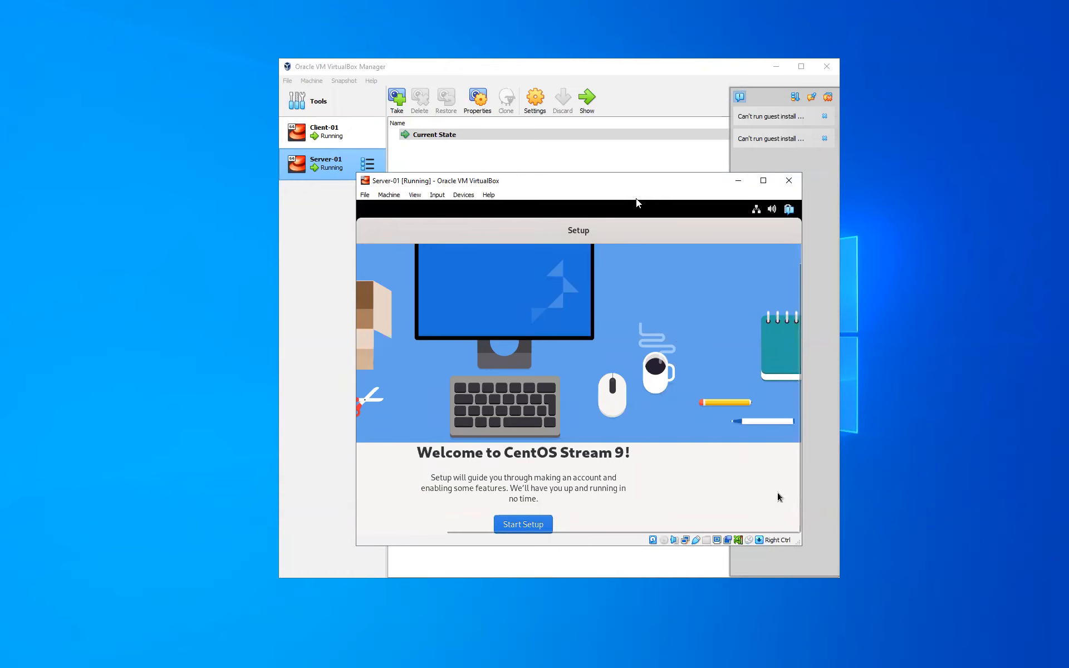
Step: Resize the VM window, reopen CentOS Setup, and skip Location Services and Online Accounts
left_click_drag(628, 185, 465, 62)
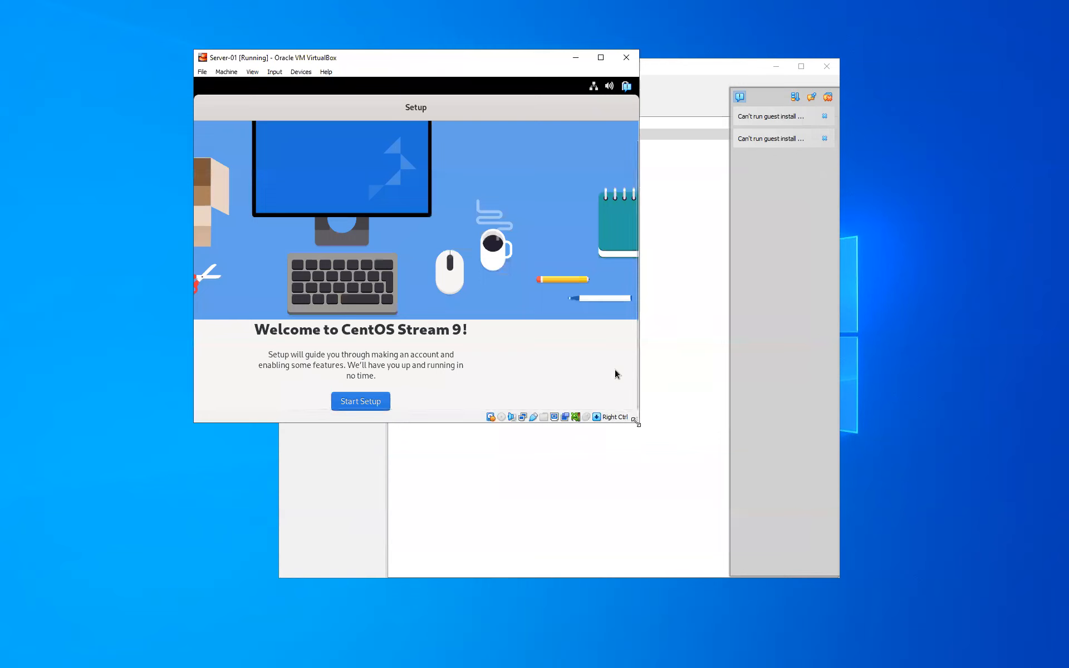
left_click_drag(635, 422, 833, 557)
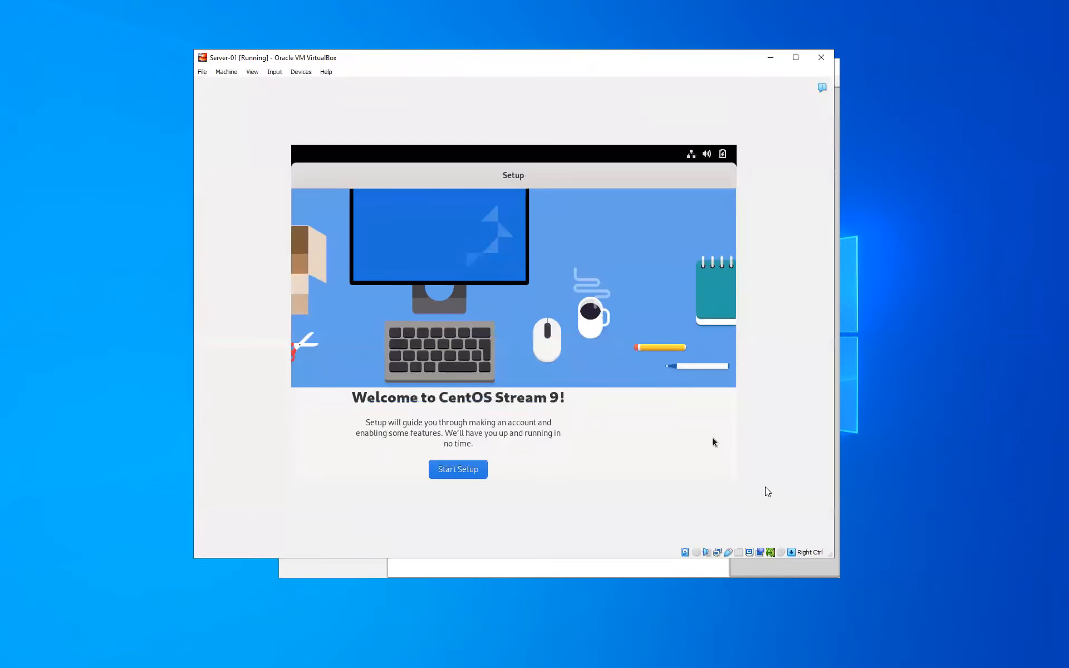
left_click_drag(517, 175, 546, 242)
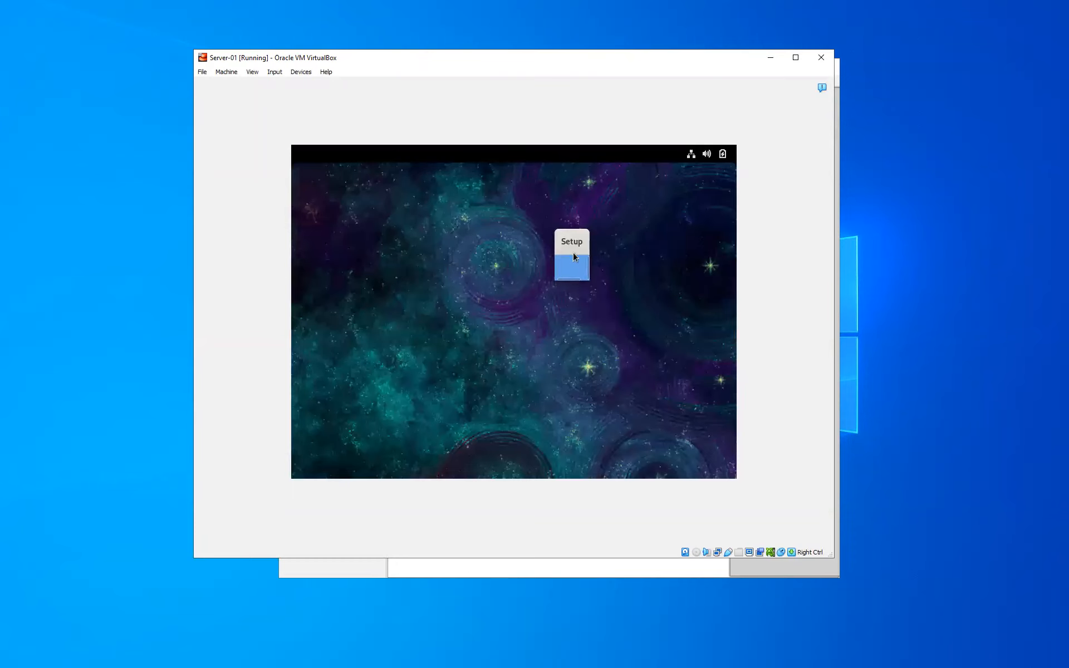
left_click_drag(579, 245, 509, 226)
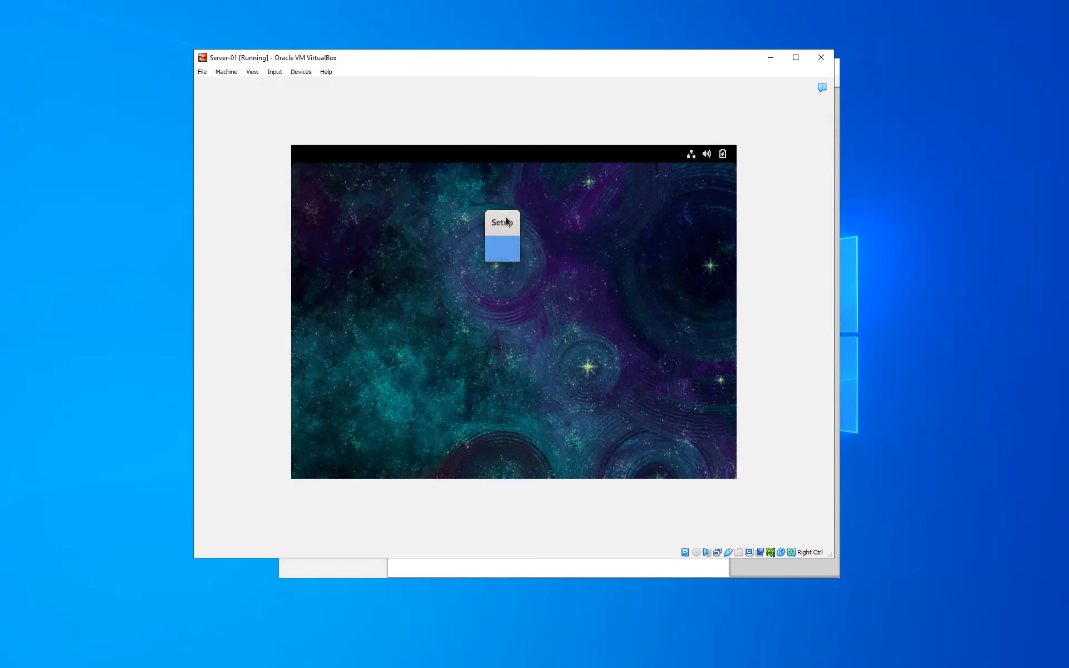
double_click(506, 221)
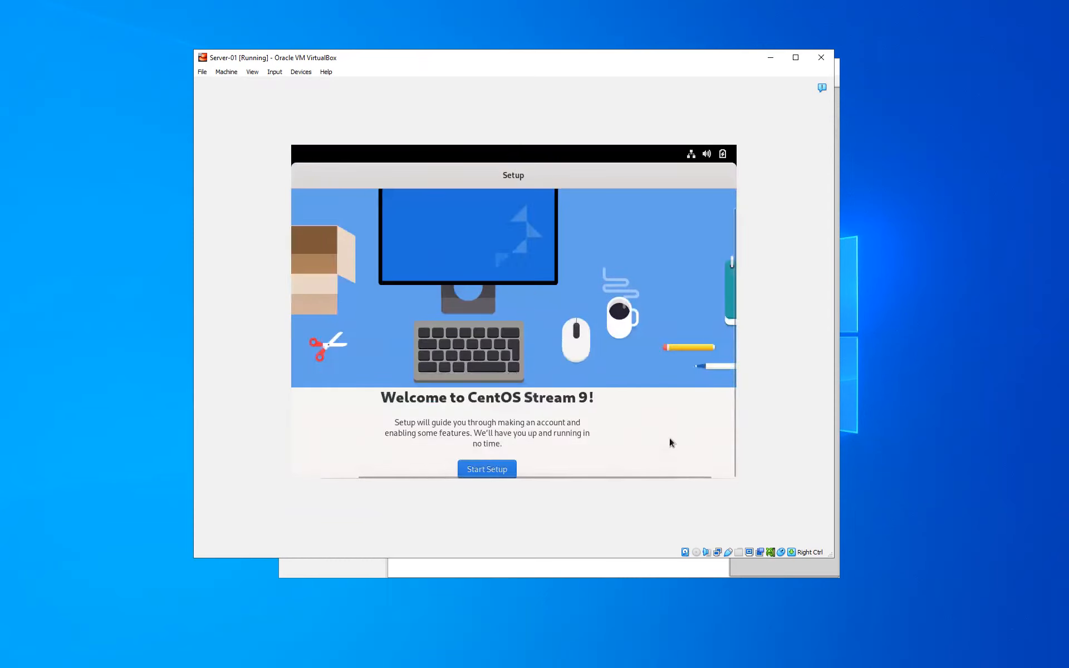
left_click(479, 469)
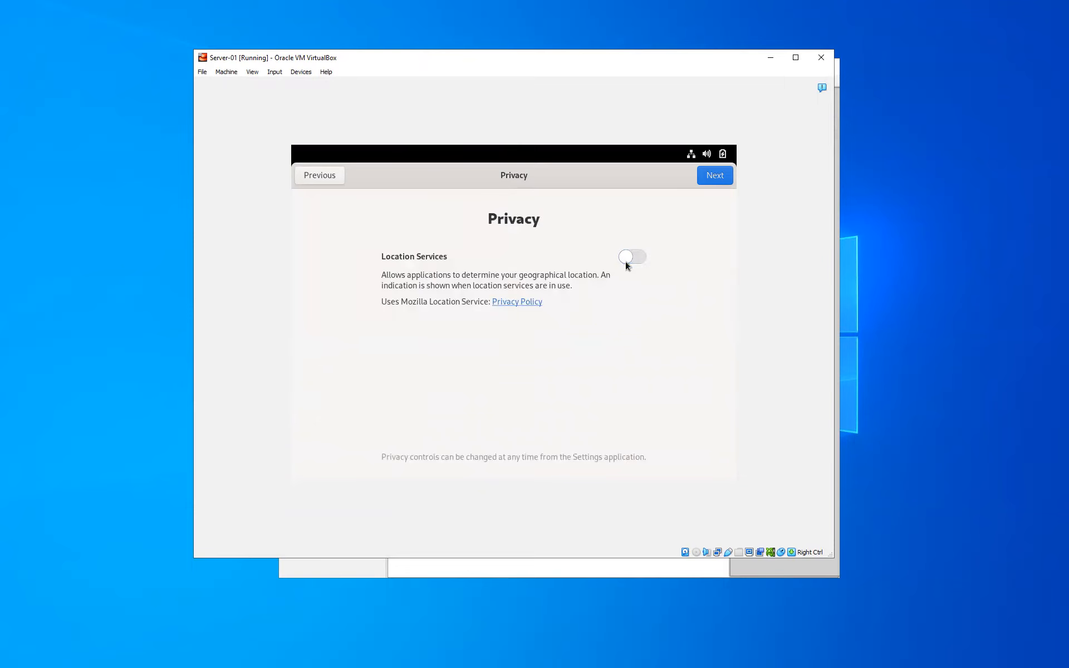
left_click(707, 181)
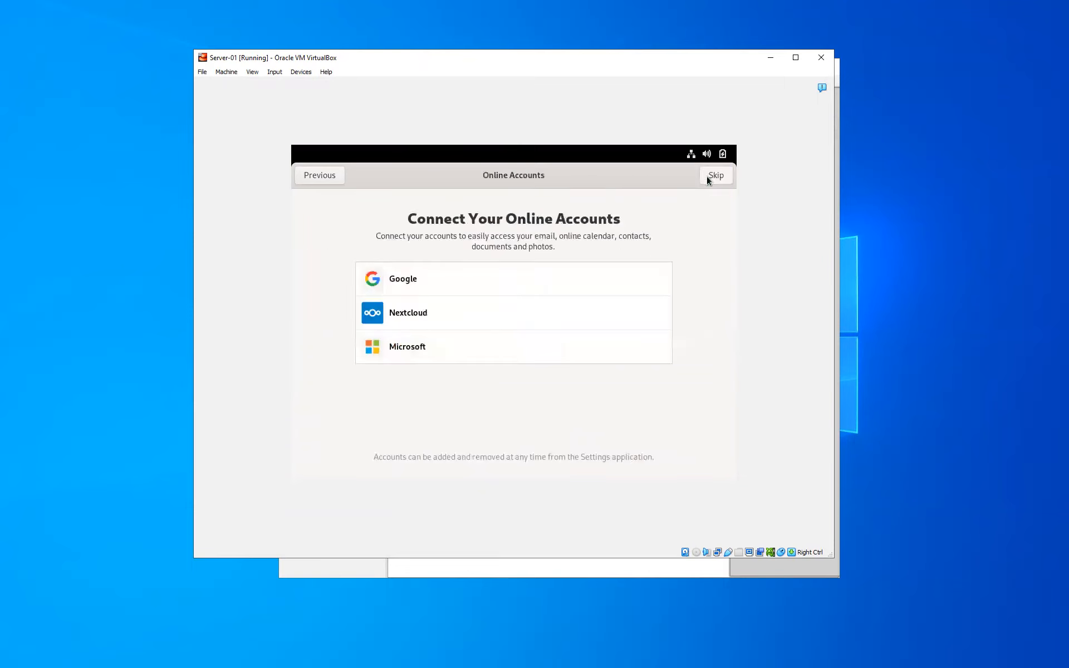
left_click(708, 179)
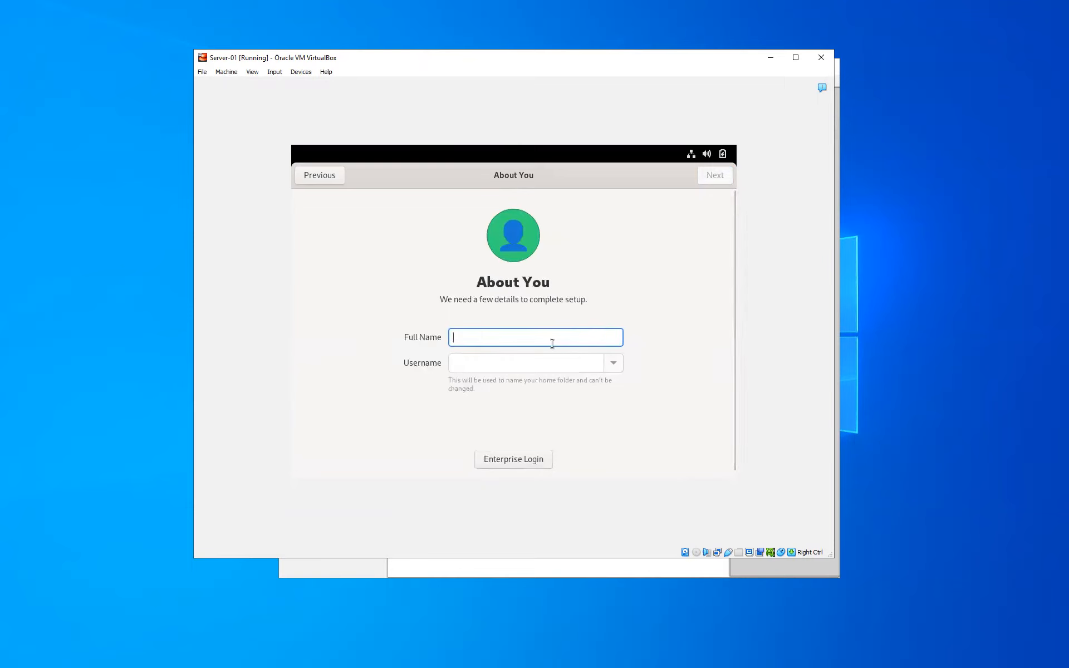
type("GregoryM")
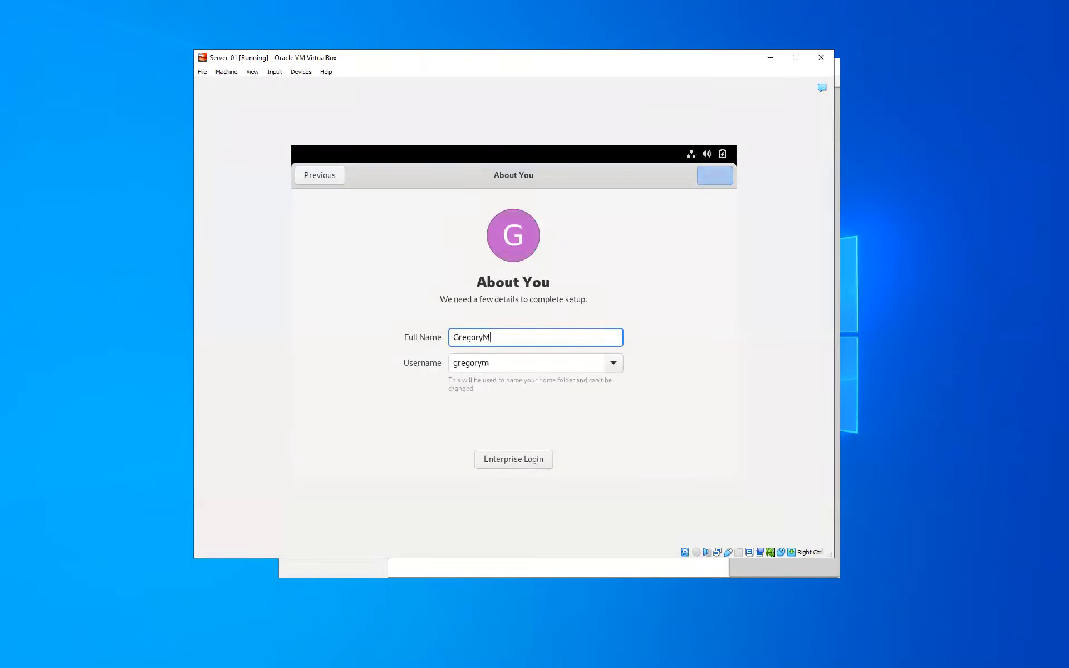
key("BackSpace")
type("Myers")
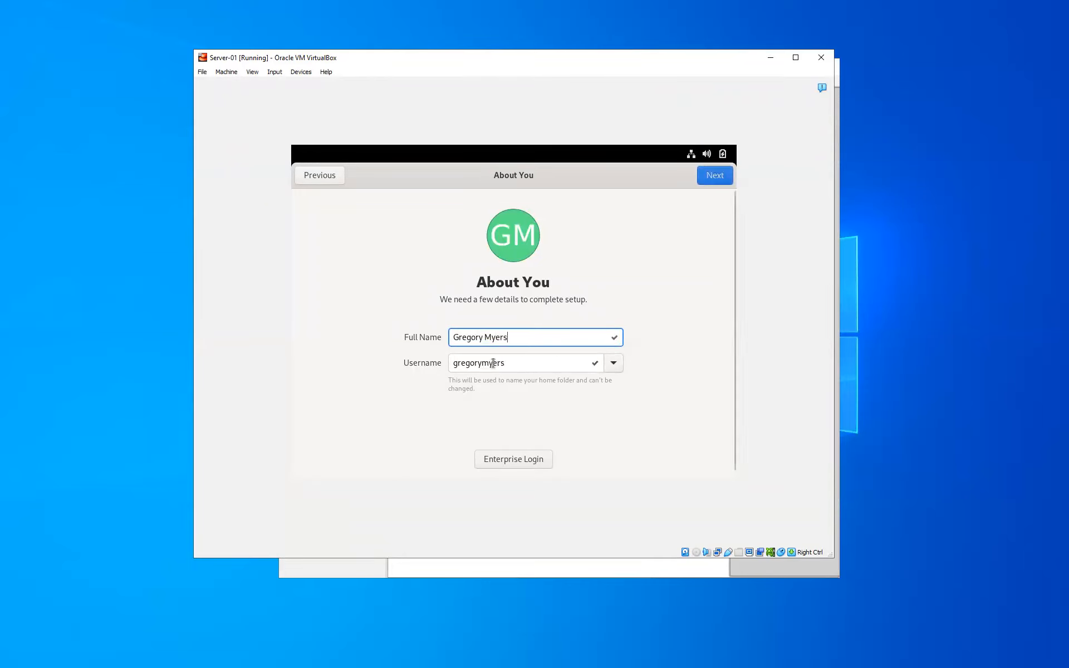
left_click_drag(485, 363, 452, 362)
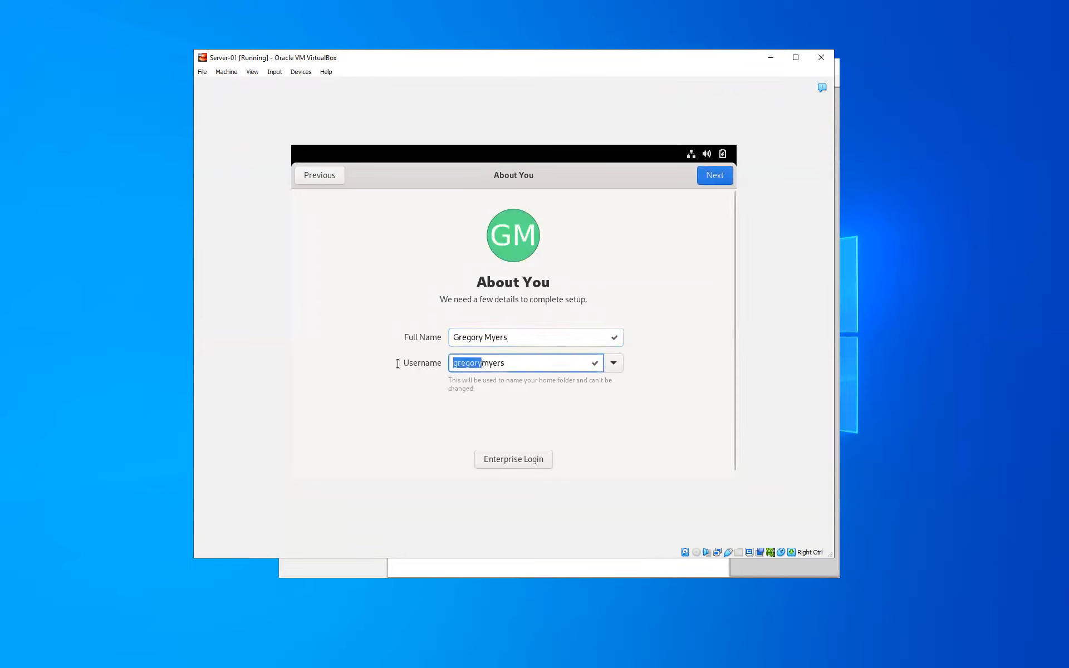
type("gmyers")
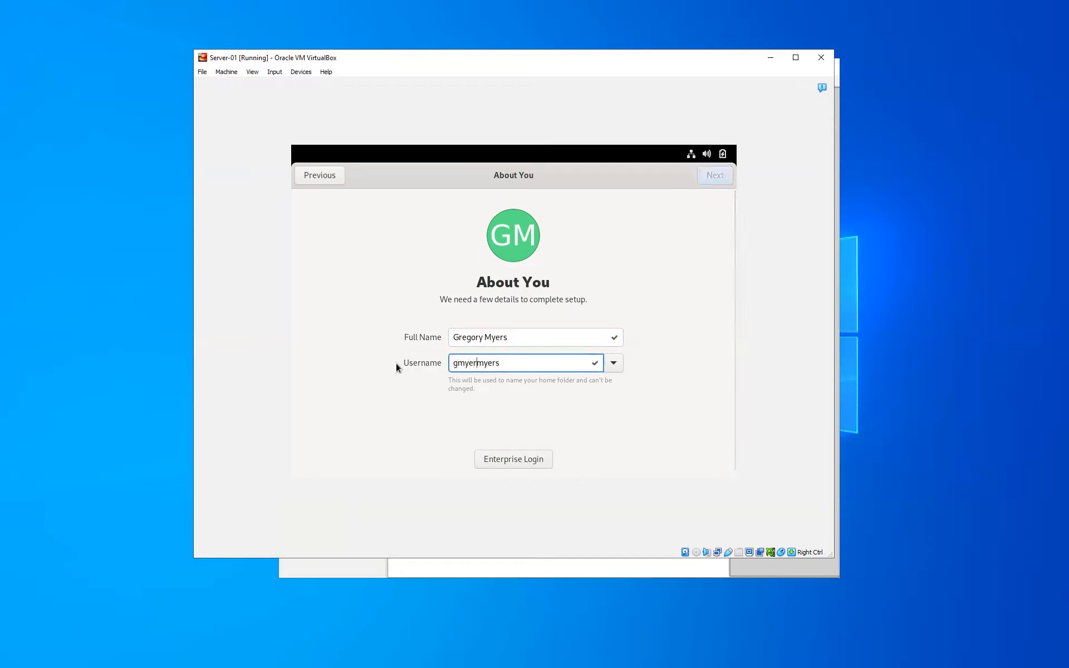
key("shift+End")
key("BackSpace")
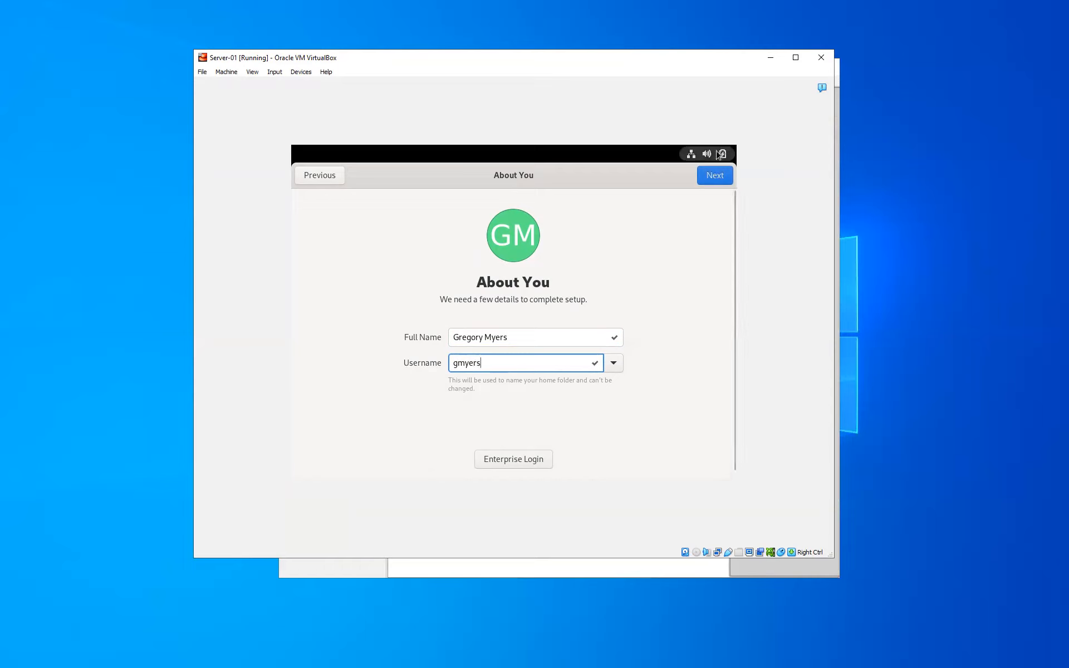
left_click(712, 175)
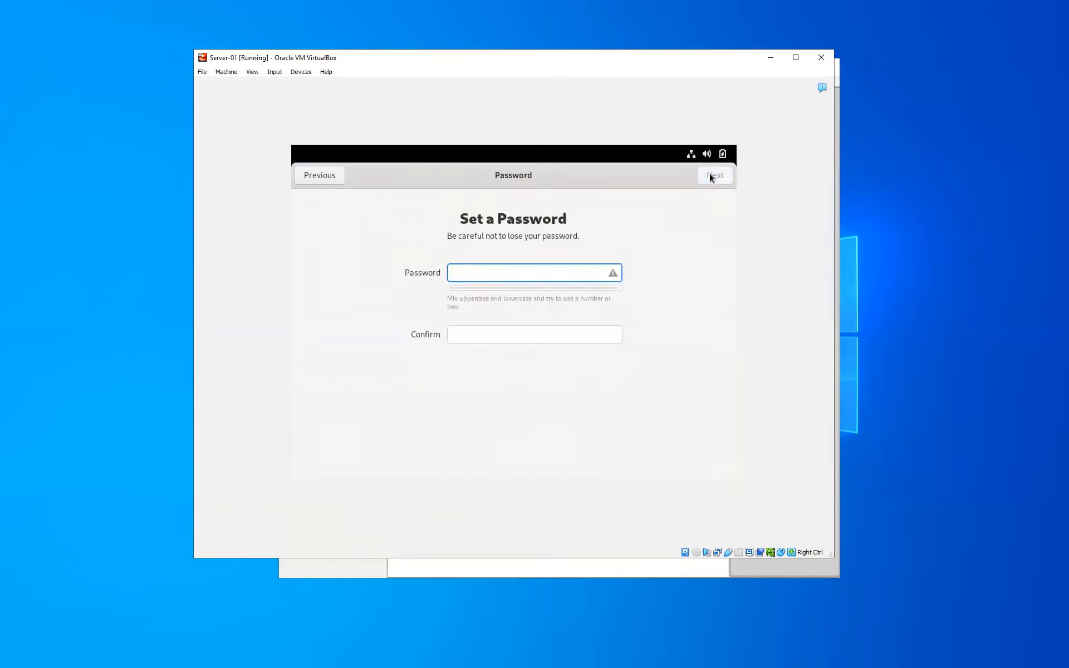
Step: Enter and confirm the new account's password to finish setup
type("•••••••••")
key("Tab")
type("•••••••••")
left_click(717, 174)
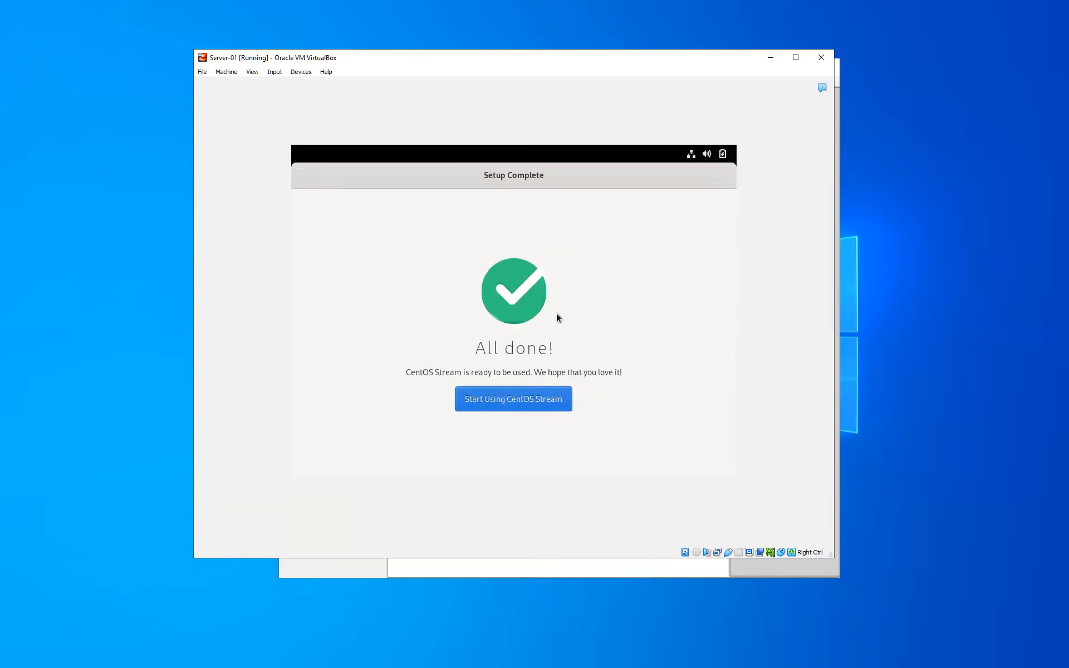
Step: Enter the CentOS desktop, decline the tour, and log out via Power Off / Log Out
left_click(521, 399)
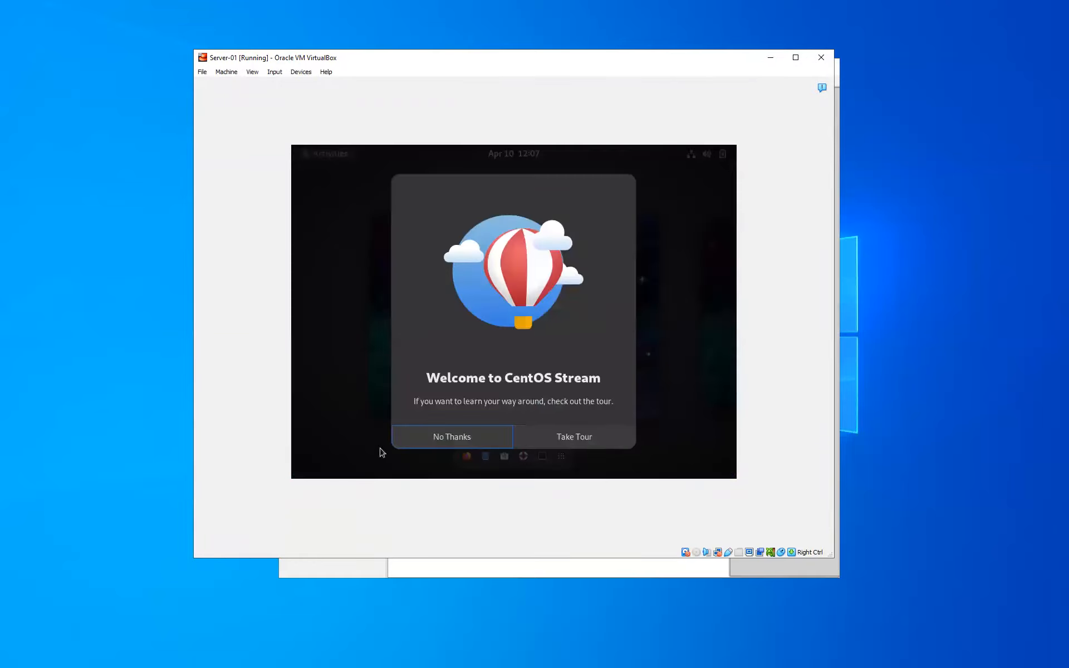
left_click(406, 447)
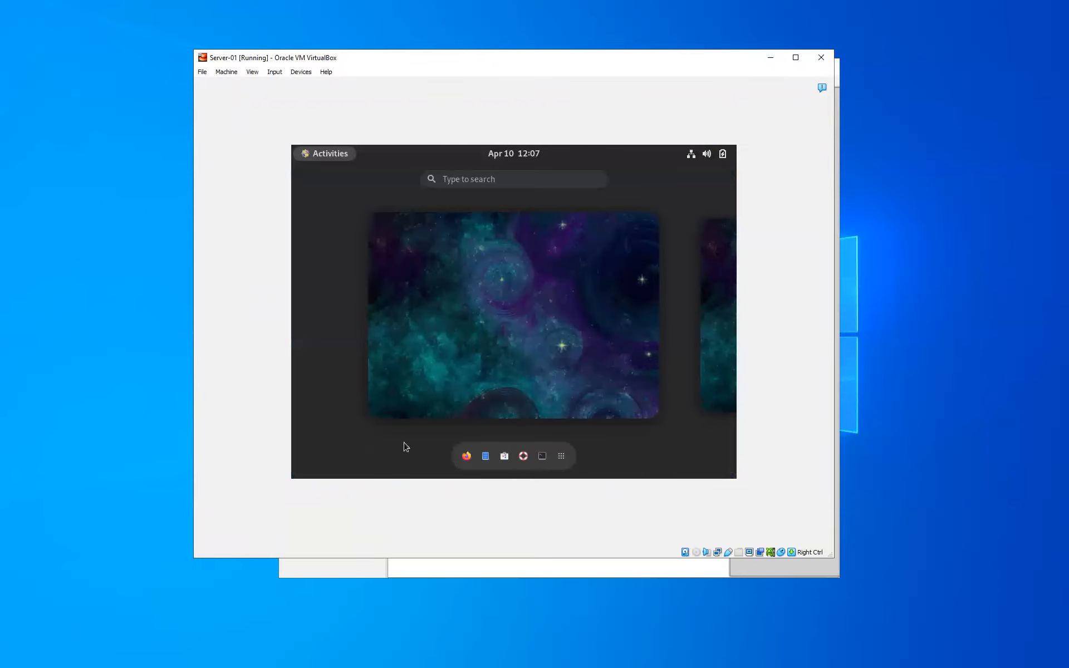
left_click(723, 154)
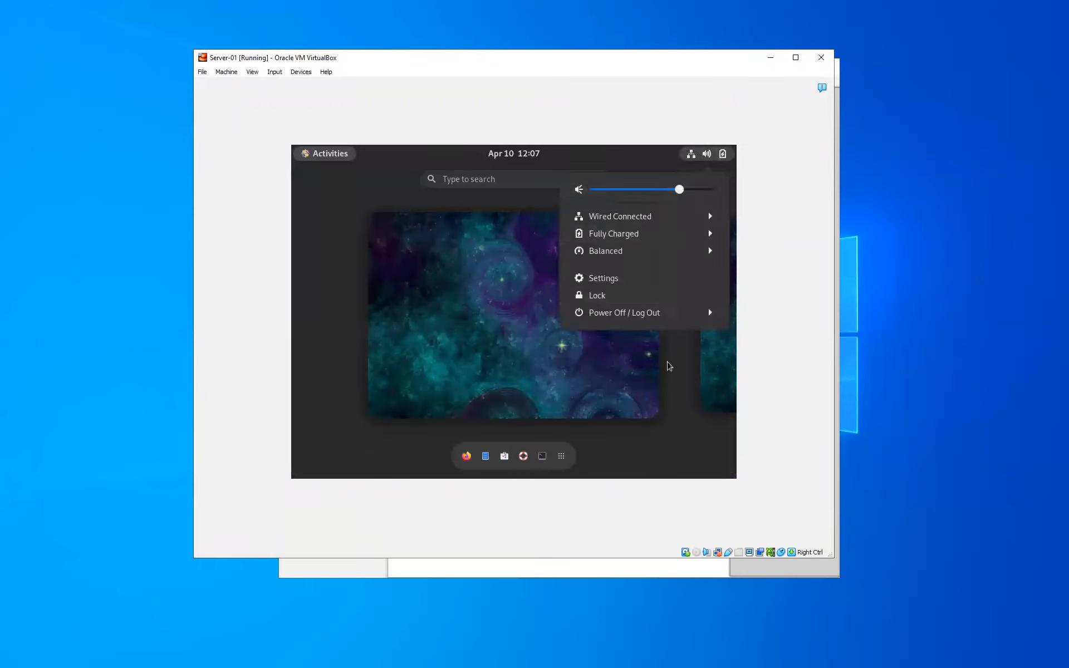
left_click(666, 315)
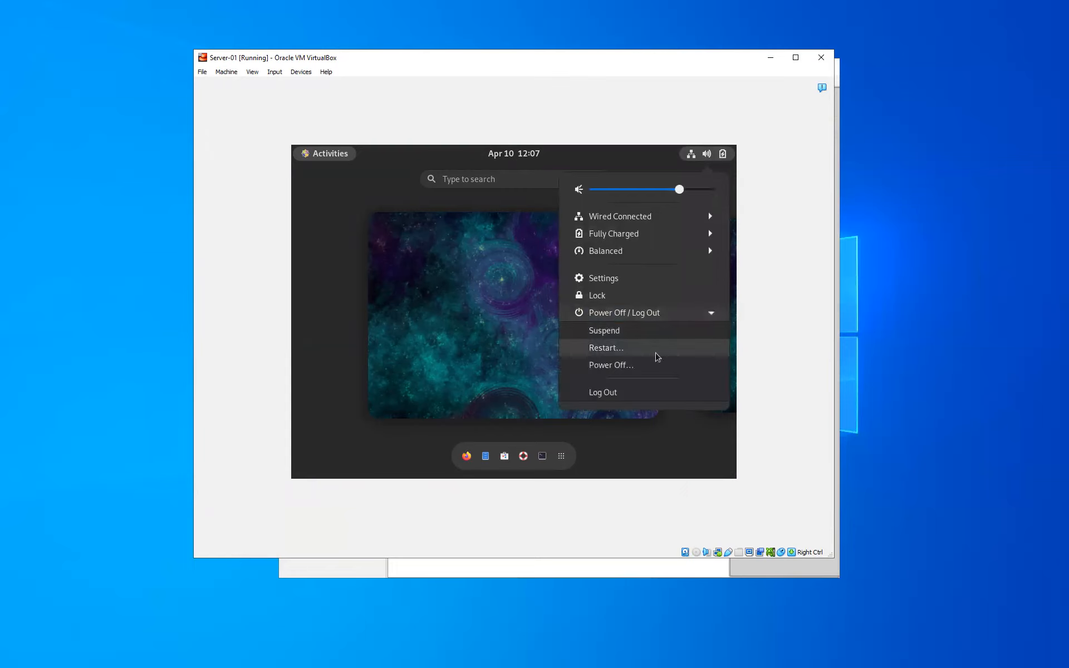
left_click(652, 390)
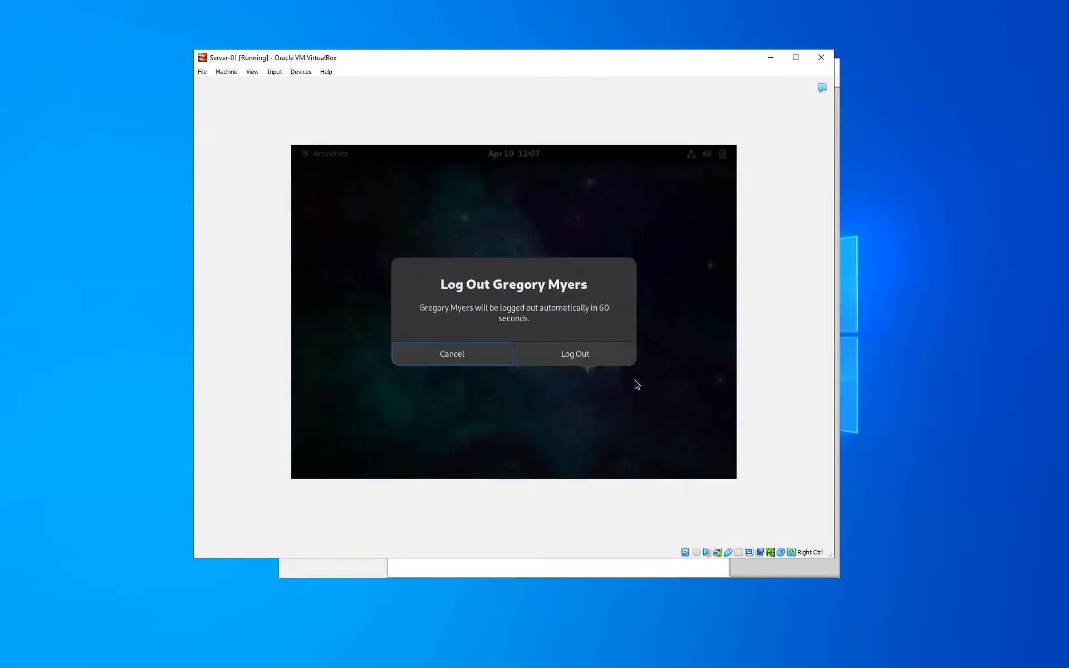
left_click(601, 362)
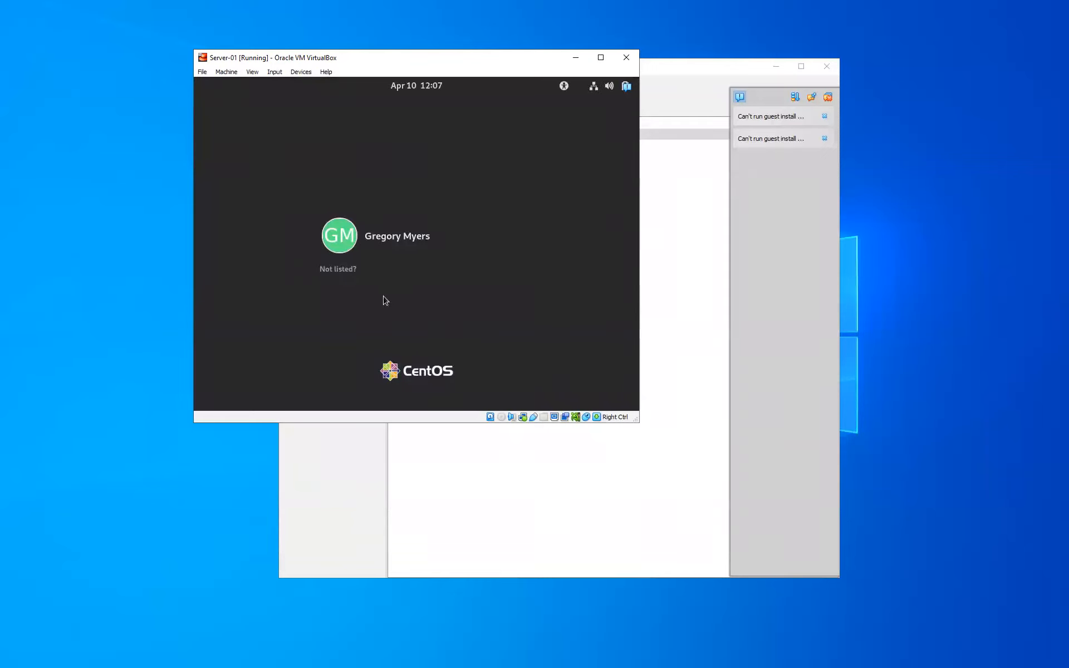
Step: Log in as root via 'Not listed?' with the root password and open a Terminal
left_click(350, 271)
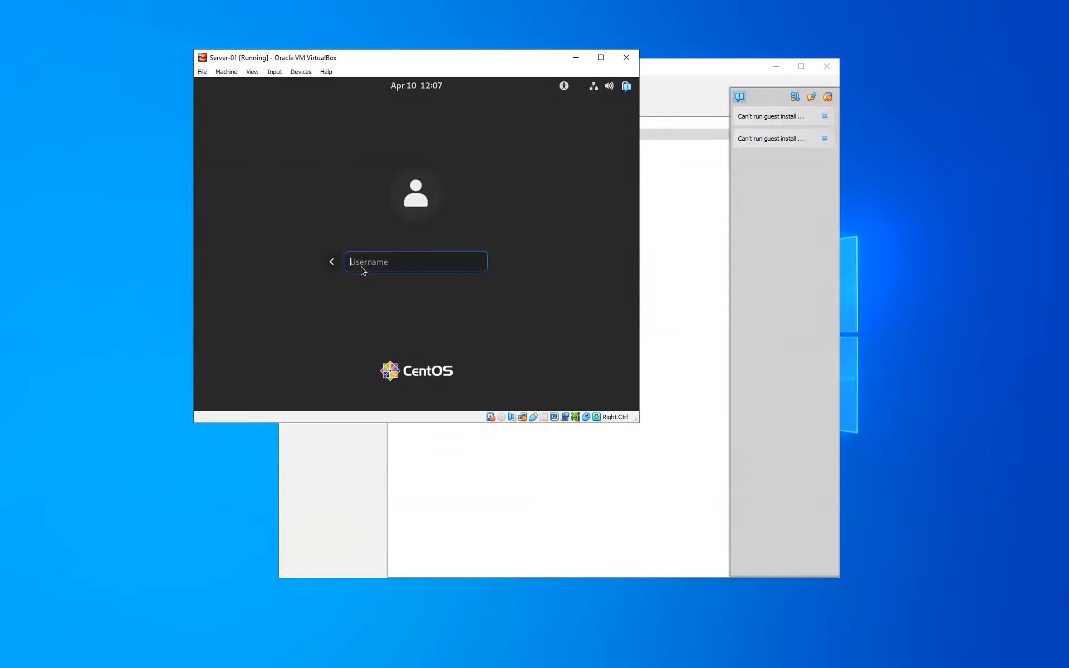
type("root")
key("Return")
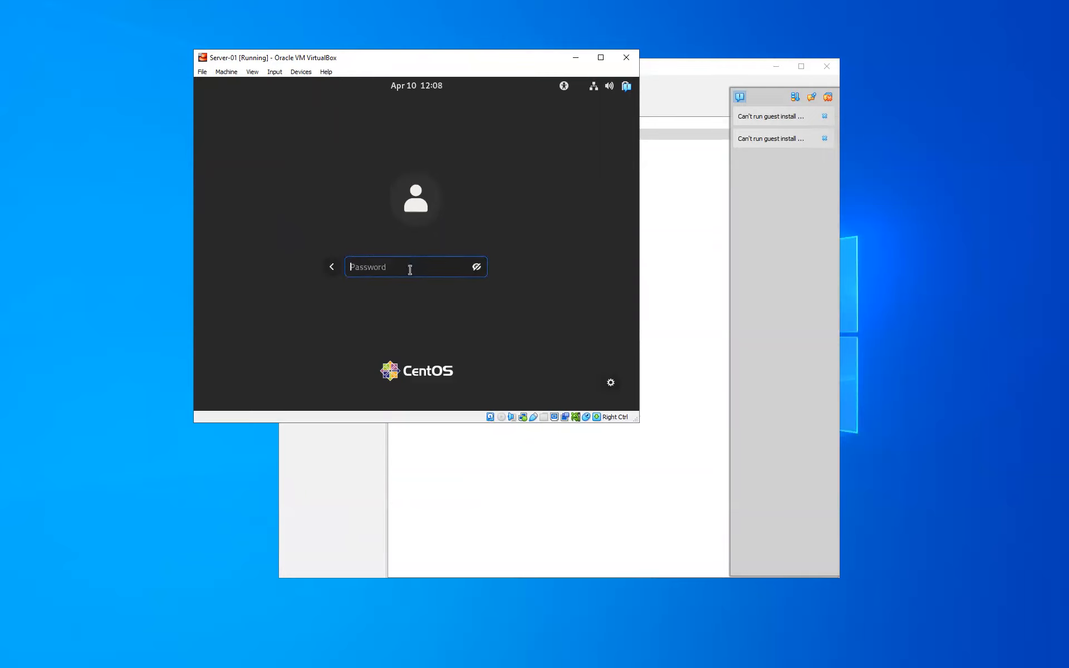
type("•••••••••")
key("Return")
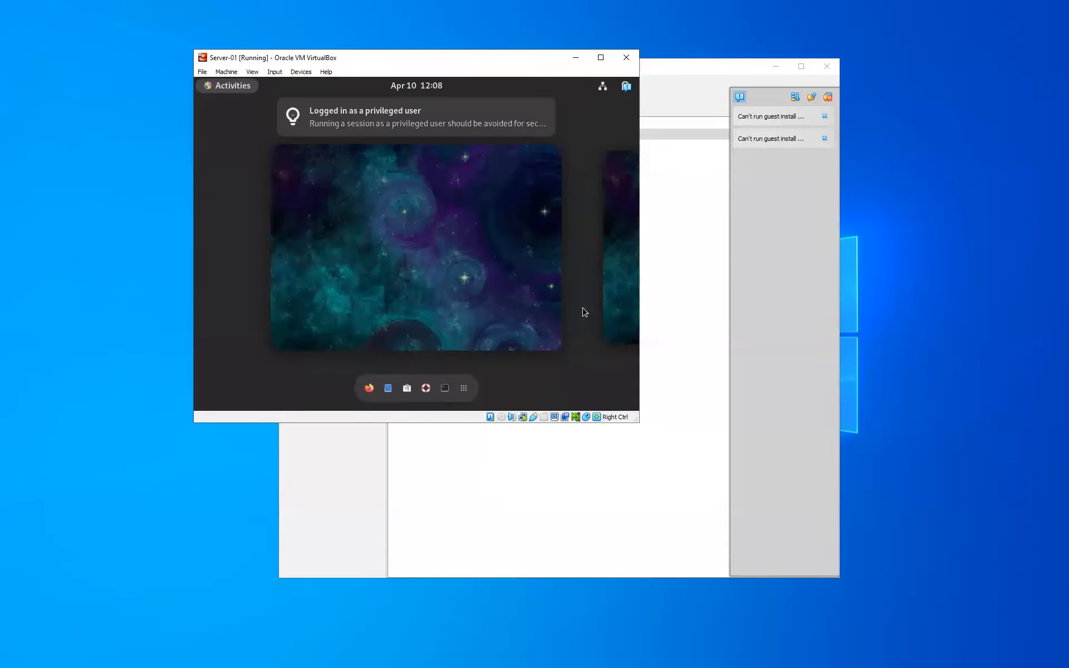
left_click(448, 394)
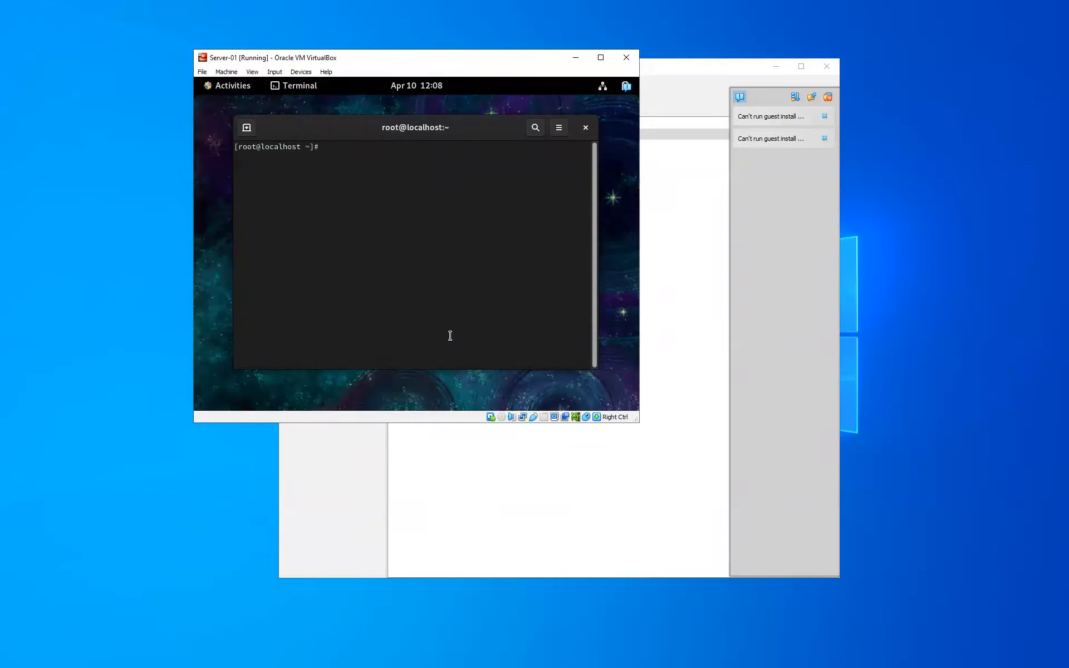
Step: Add the new user to the wheel group with usermod -aG wheel, then expand Power Off / Log Out
type("usermod -aG wheel gmyers")
key("Return")
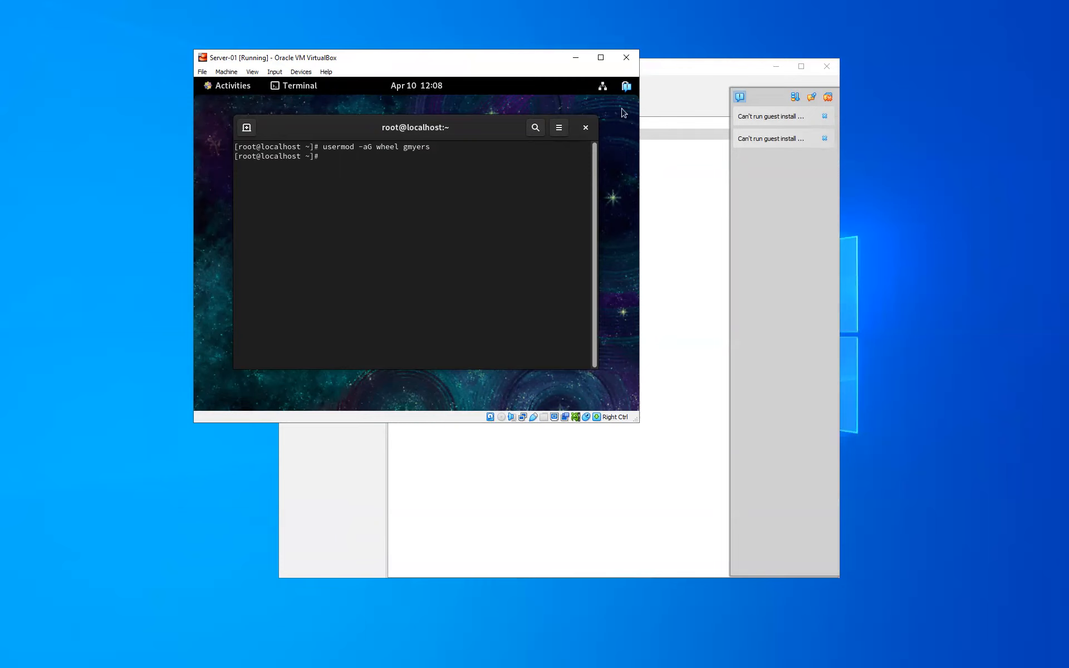
left_click(626, 86)
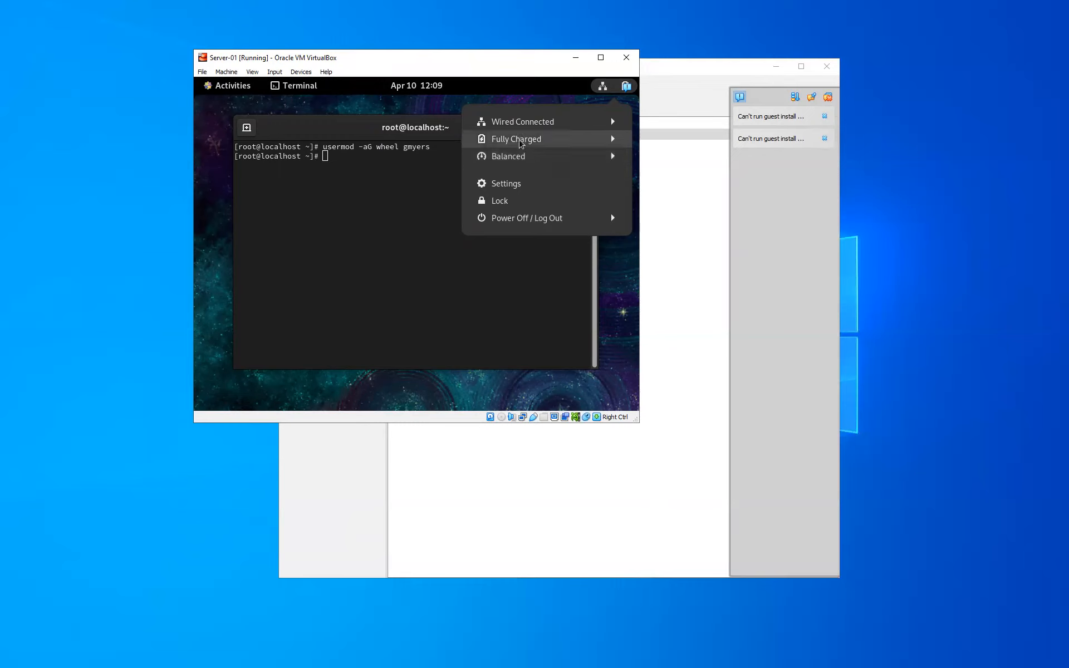
left_click(520, 220)
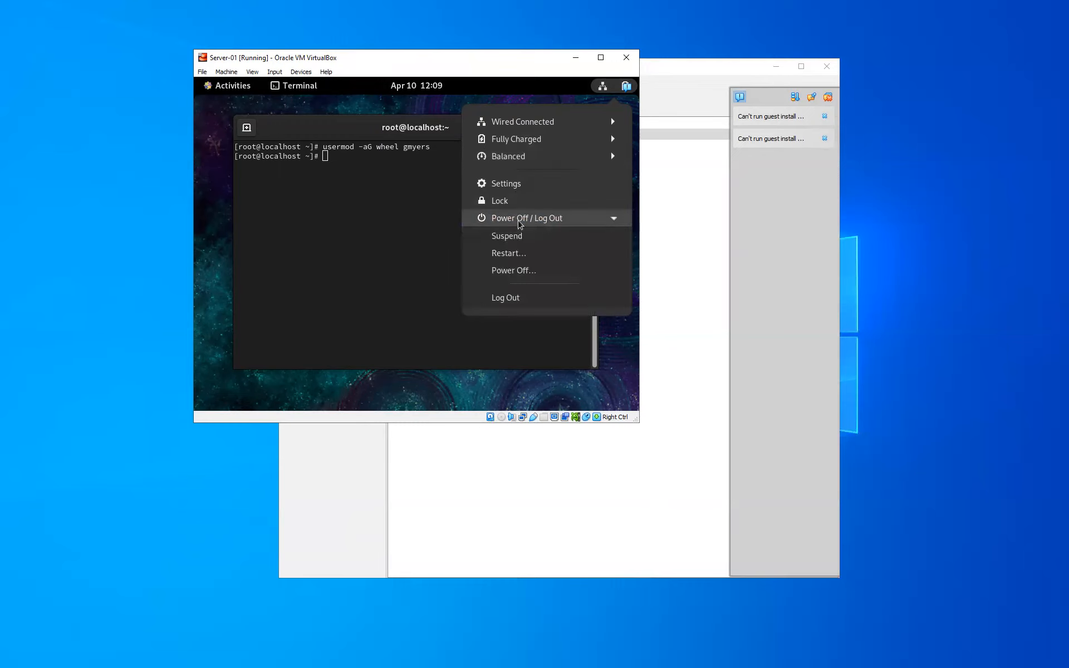
Step: Log root out, then sign in as the new user with their password
left_click(516, 298)
left_click(497, 287)
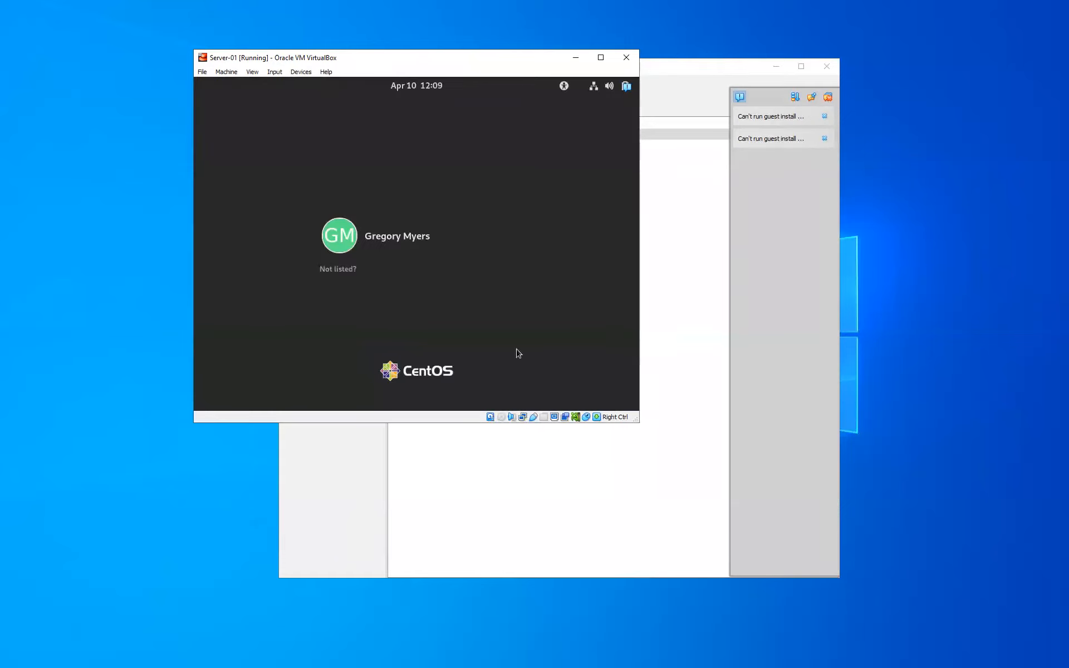
left_click(343, 238)
type("*********")
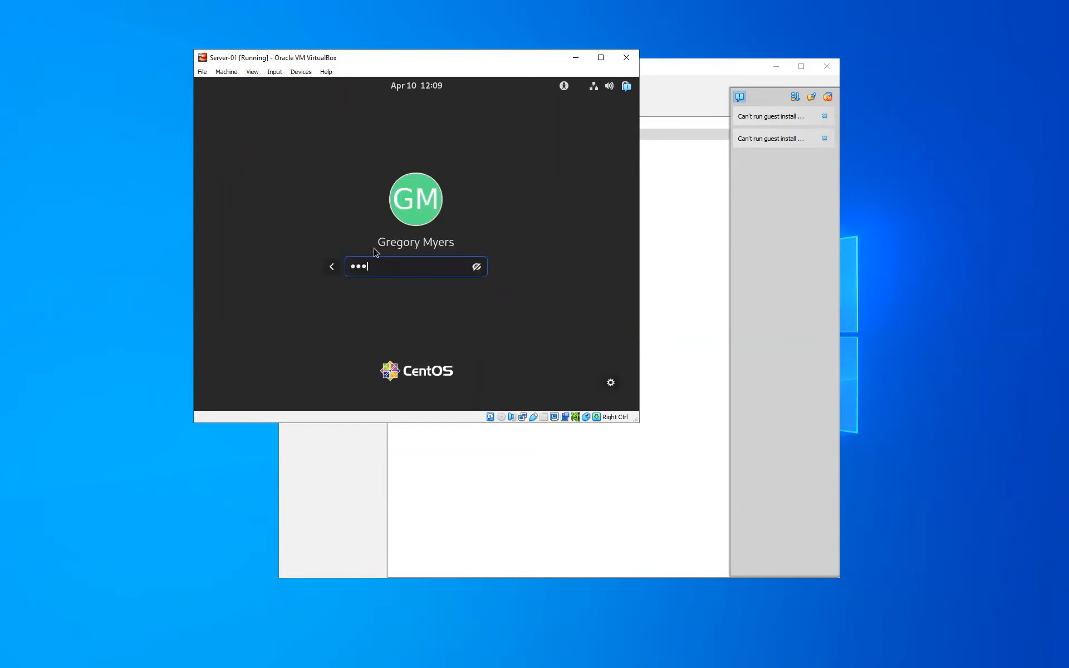
key("Return")
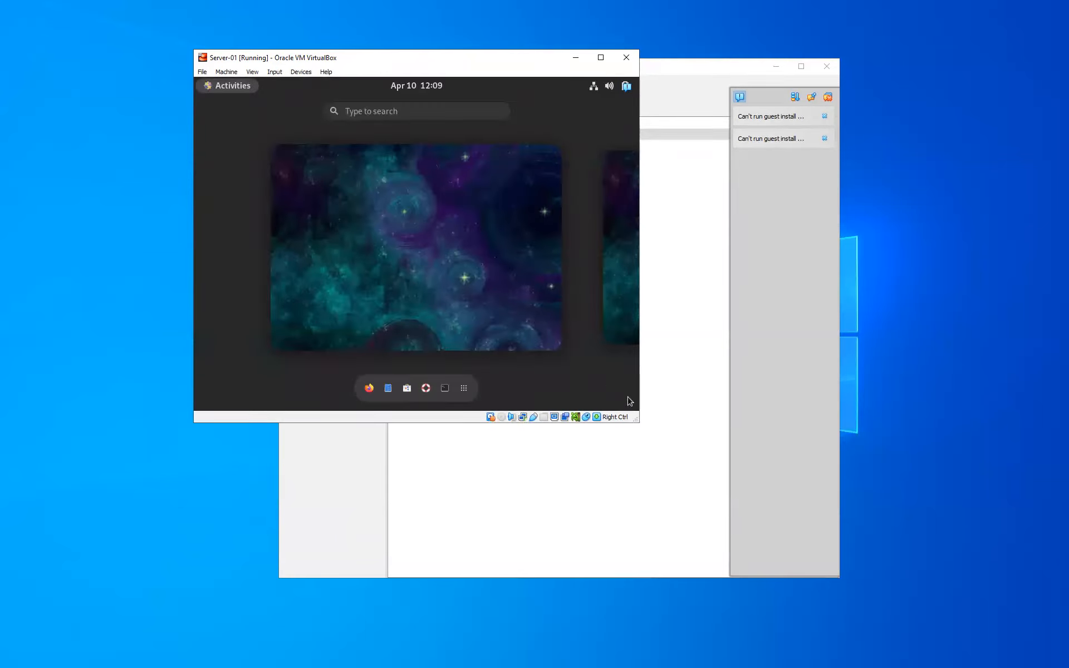
Step: In a new terminal, run 'sudo yum -y update' and enter the user's password
left_click(445, 388)
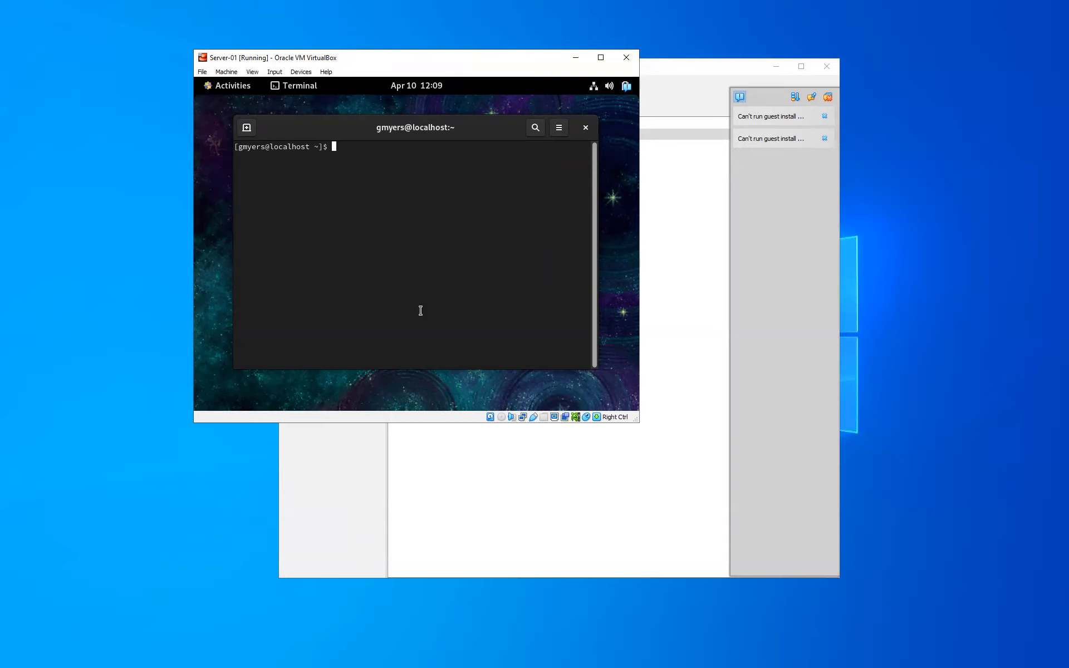
type("sudo")
type("yum -y update")
key("Return")
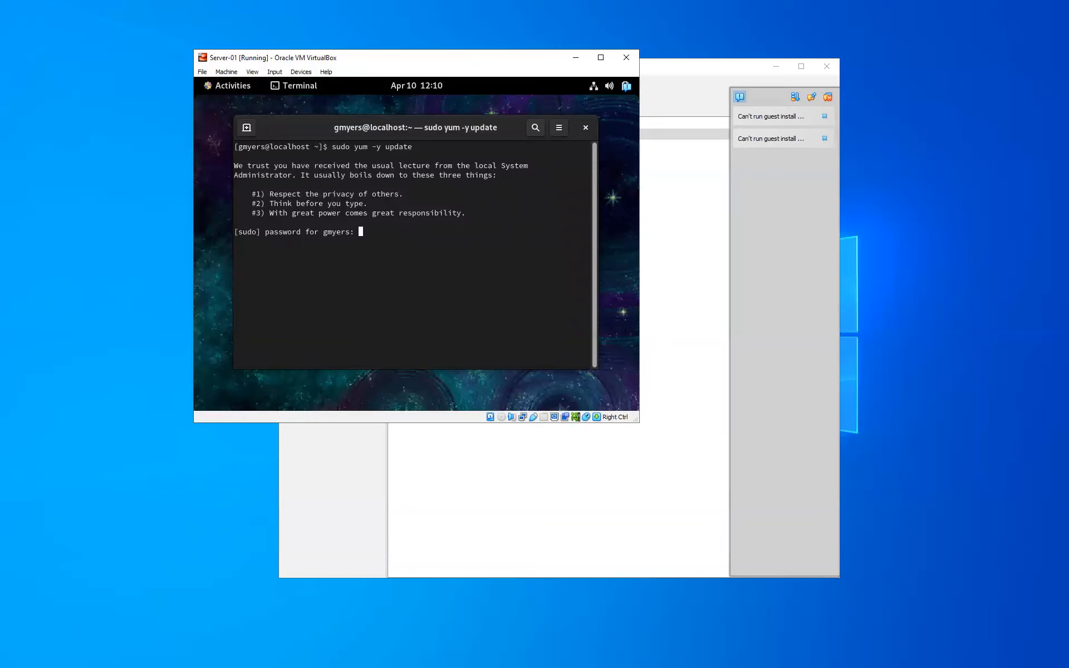
key("Return")
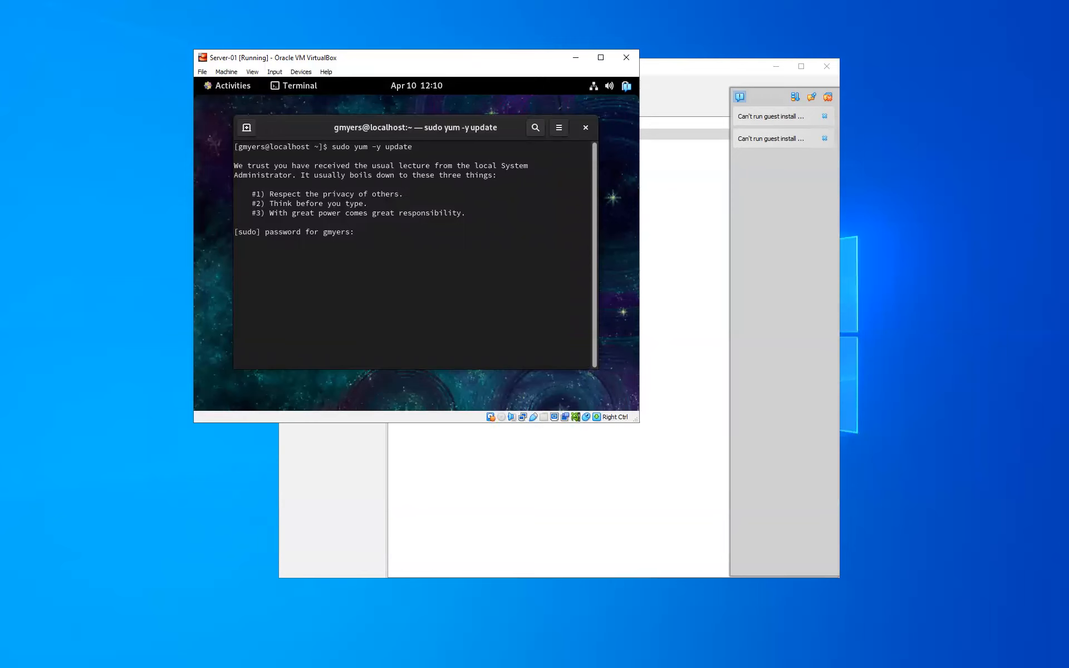